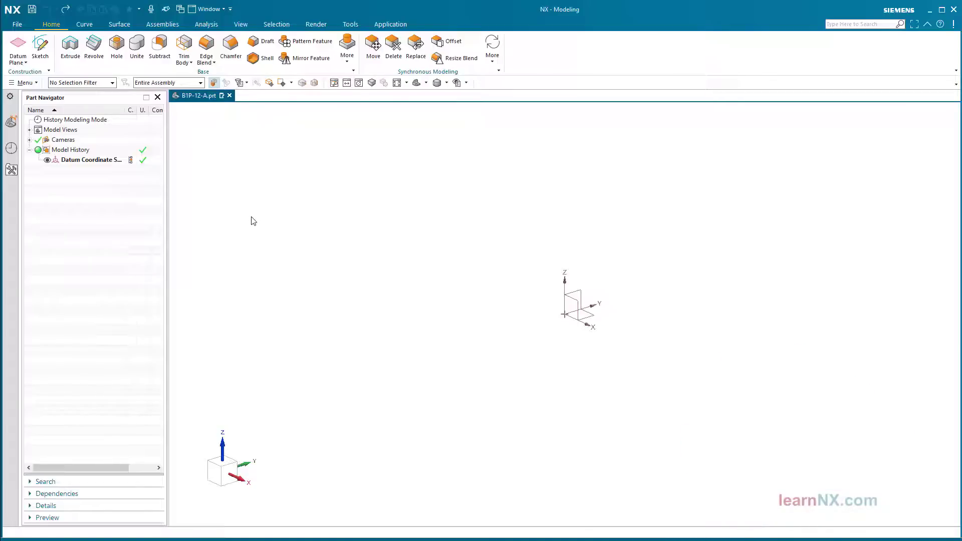
In a new XY sketch, draw a 245 by 140 rectangle centred on the origin
left_click(41, 45)
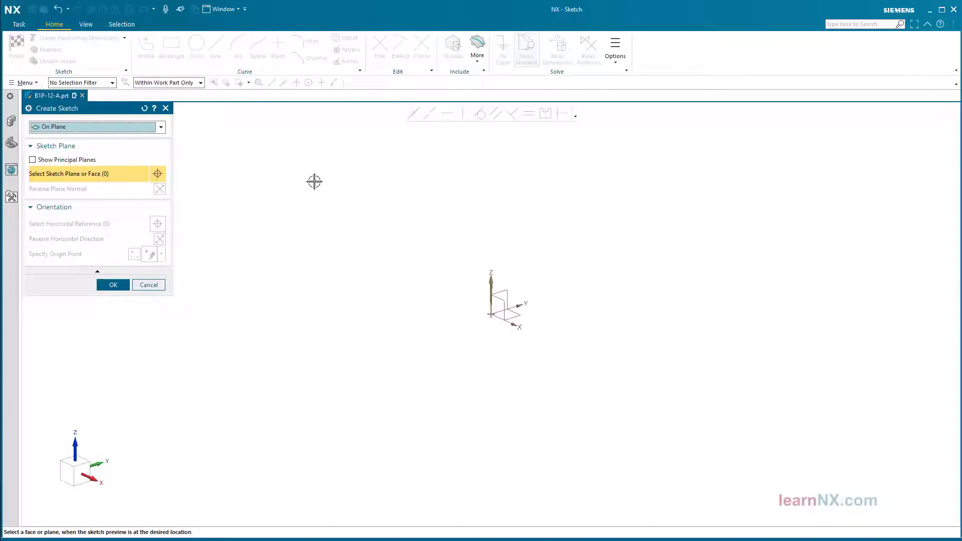
middle_click(335, 213)
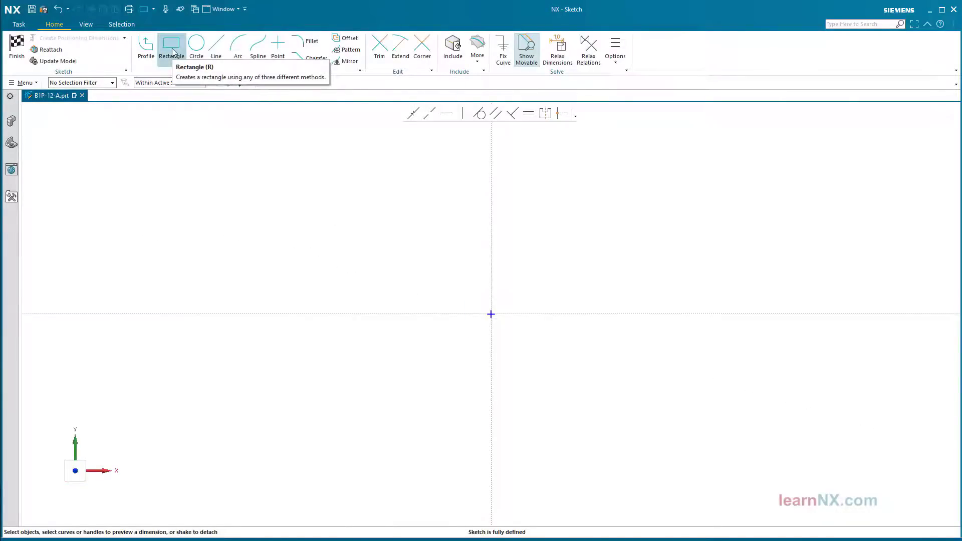
left_click(173, 53)
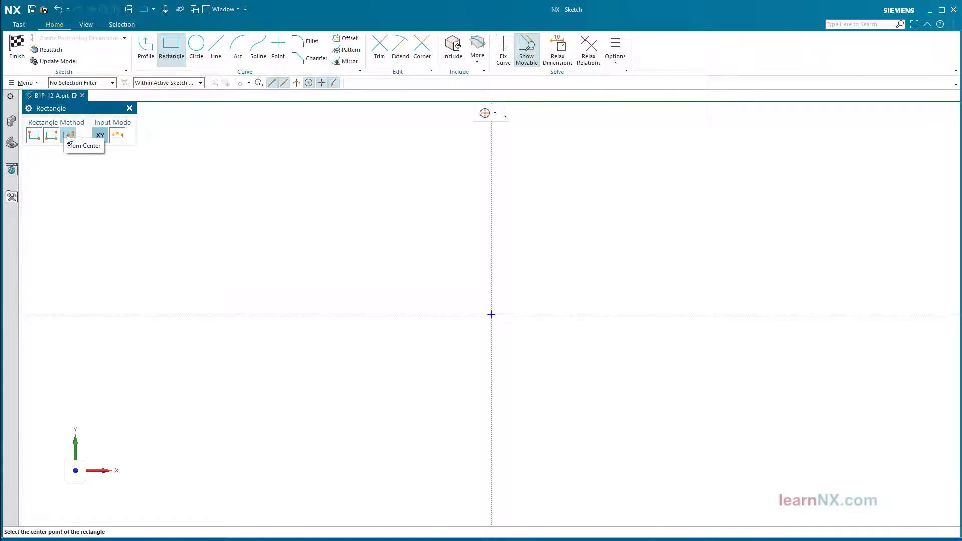
left_click(308, 83)
left_click(271, 85)
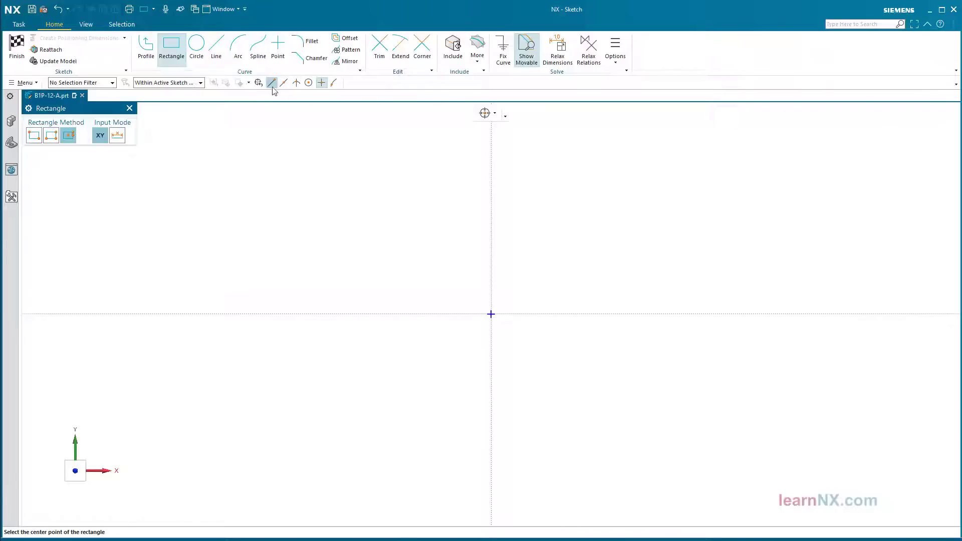
left_click(490, 313)
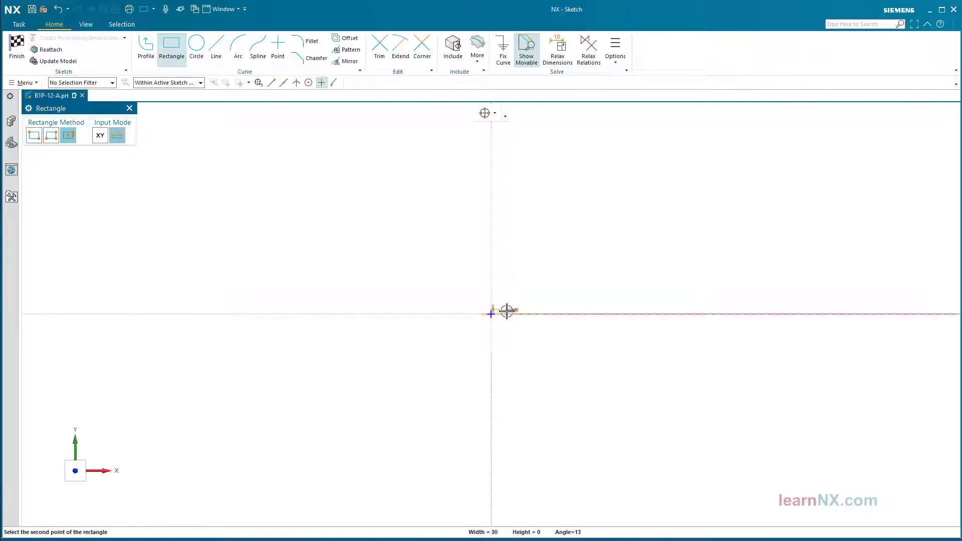
left_click(579, 313)
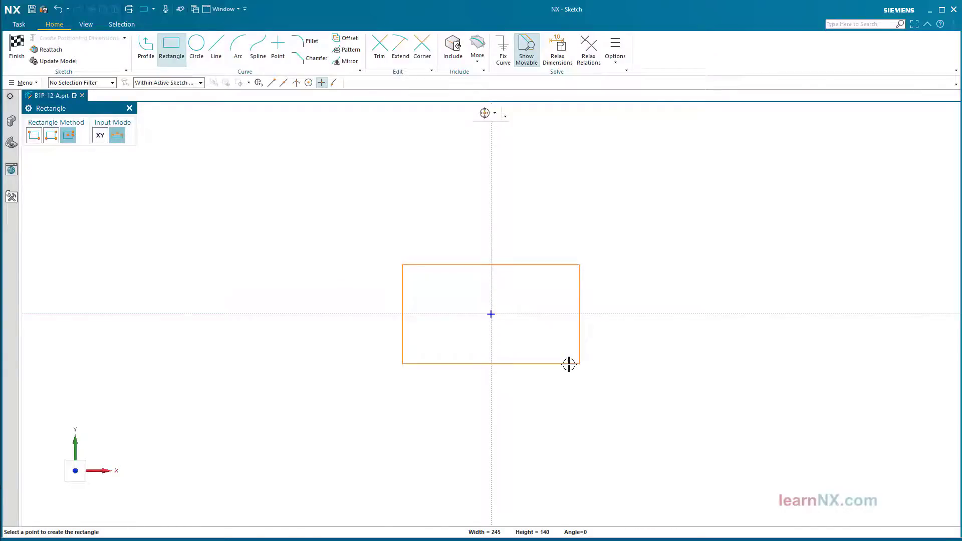
left_click(570, 364)
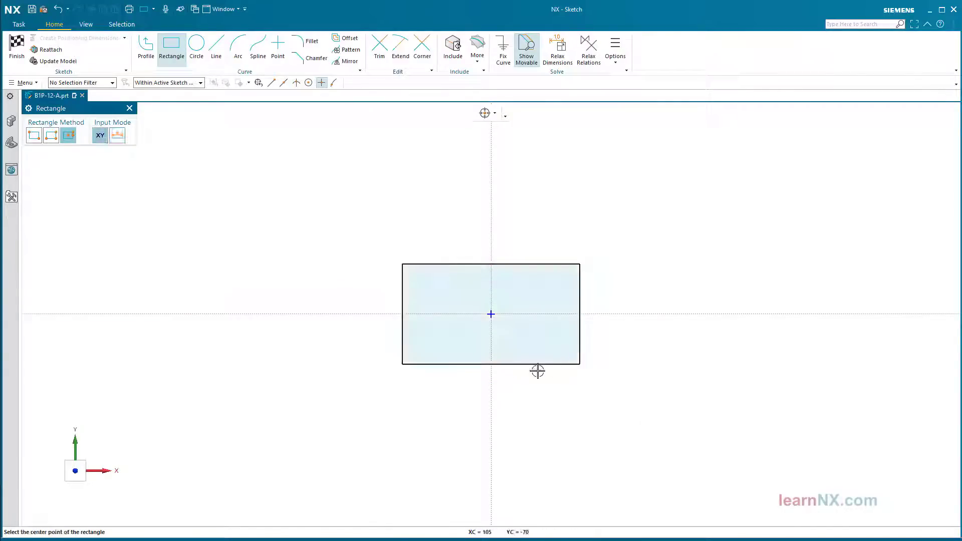
Round all four rectangle corners with R3 fillets
key("Escape")
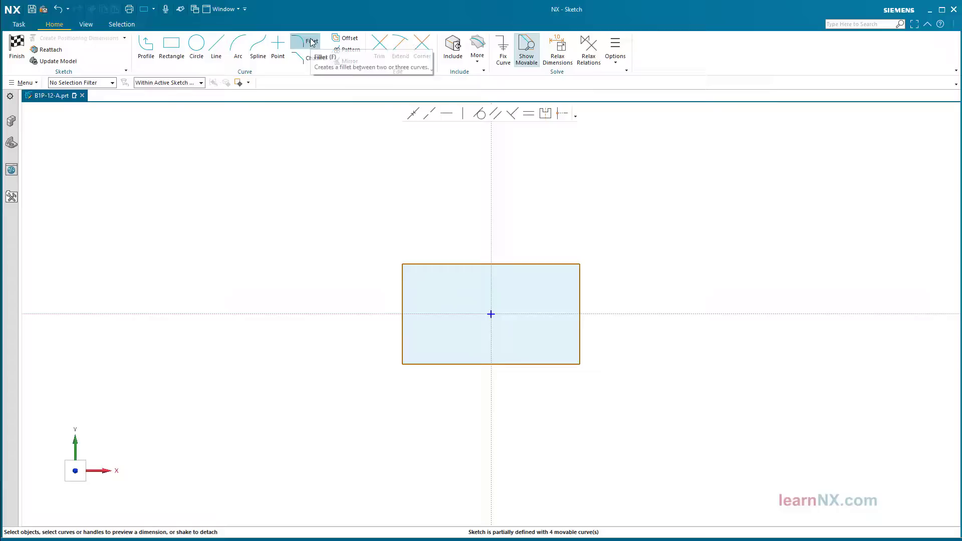
left_click(311, 43)
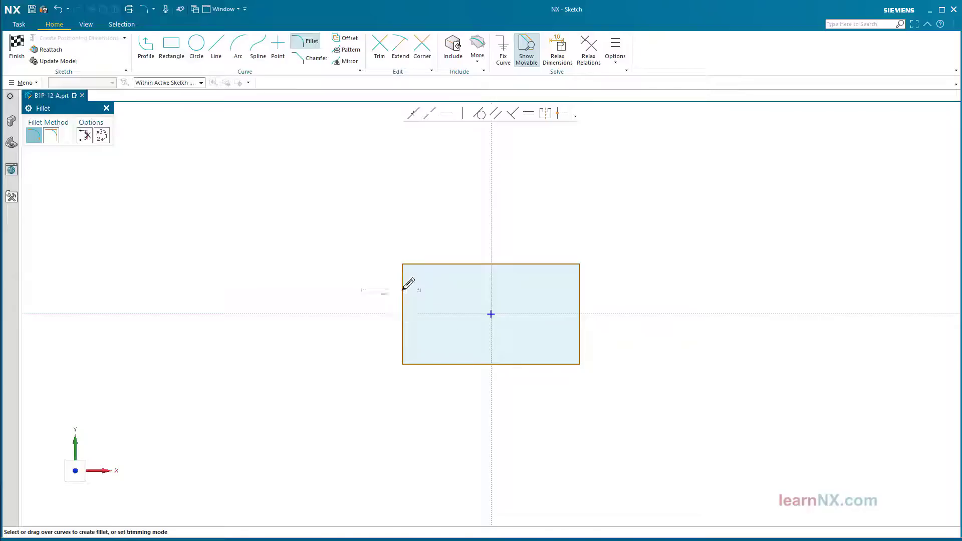
left_click_drag(369, 283, 429, 247)
left_click_drag(379, 339, 441, 376)
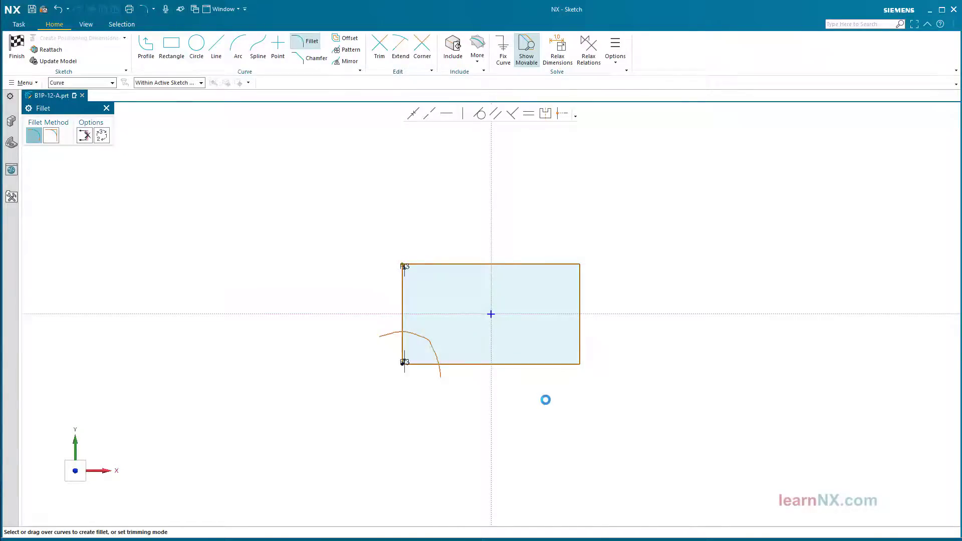
left_click_drag(544, 387, 597, 336)
left_click_drag(605, 281, 551, 219)
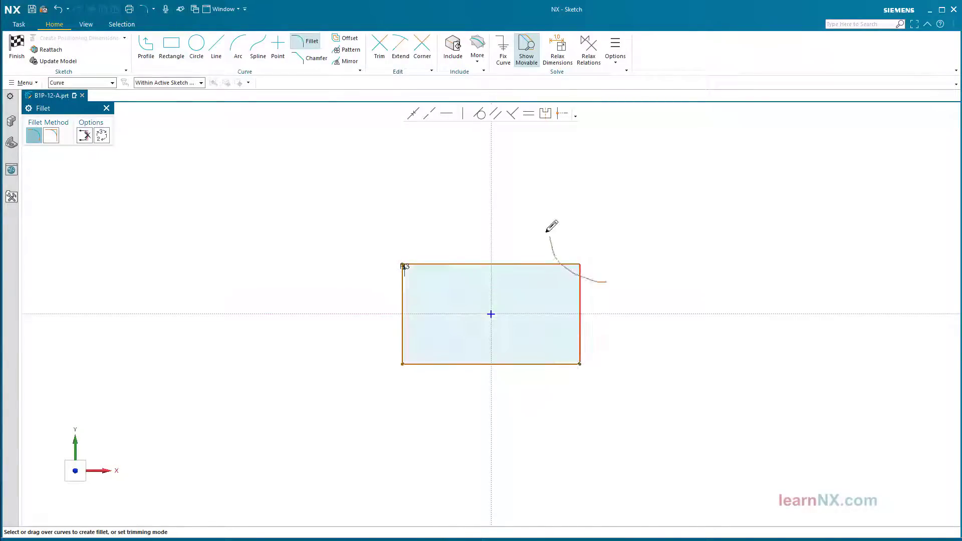
key("Escape")
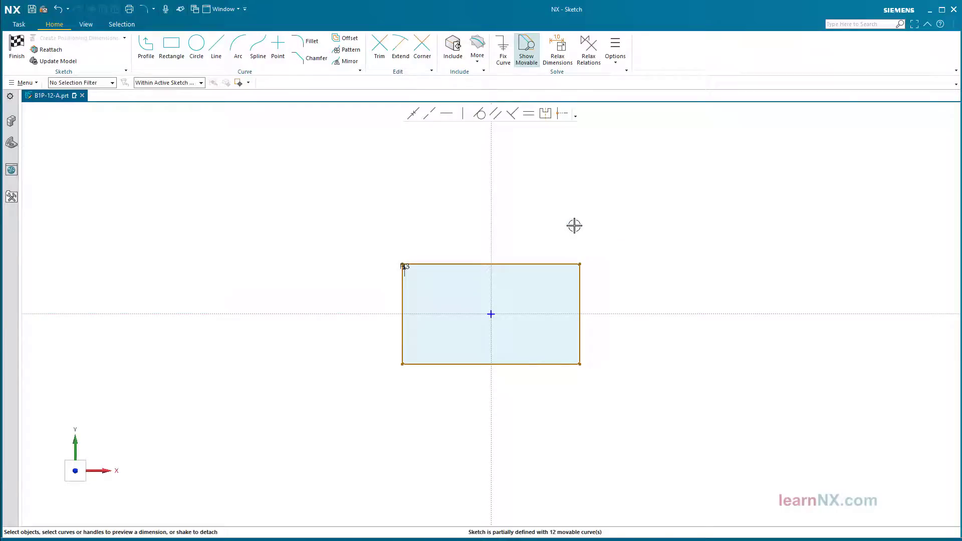
Make the top and right edges equal length to form a square
left_click(546, 264)
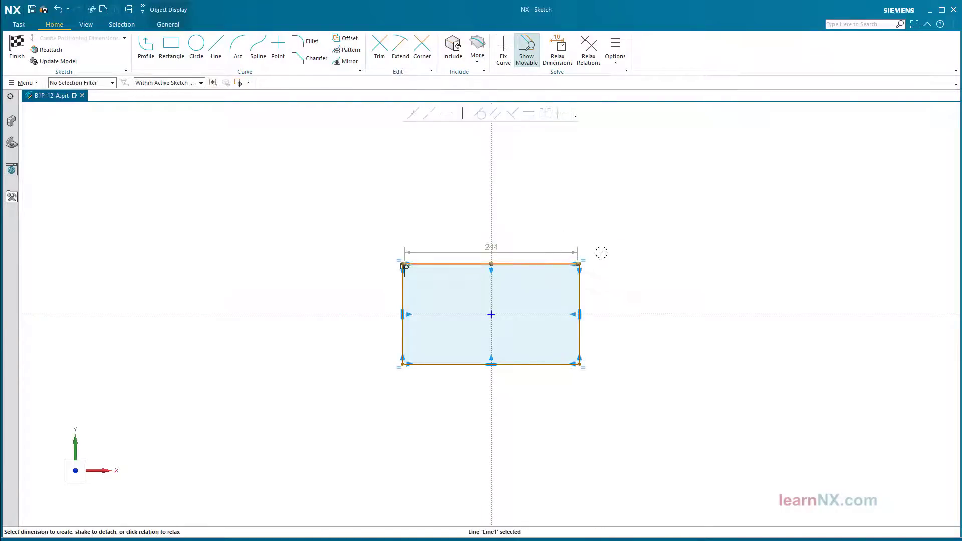
left_click(580, 288)
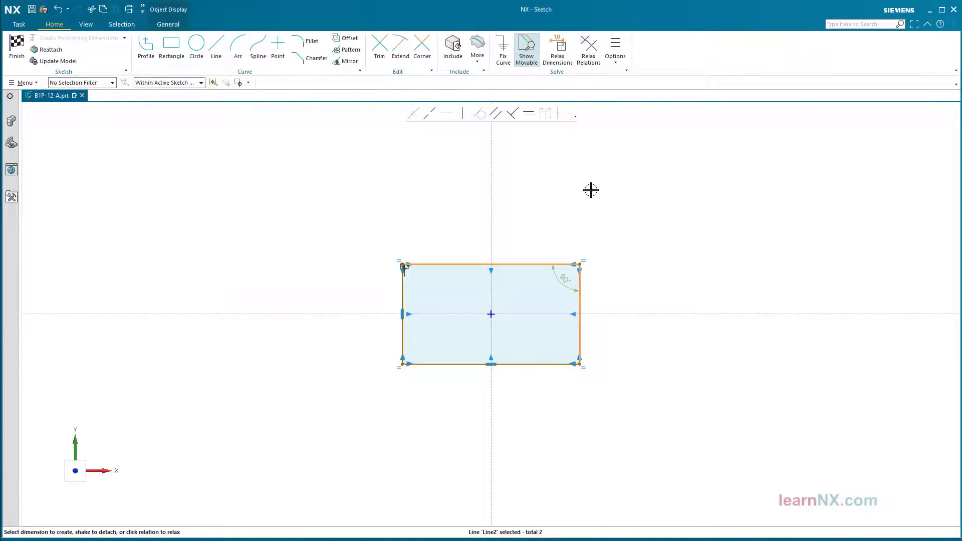
left_click(530, 114)
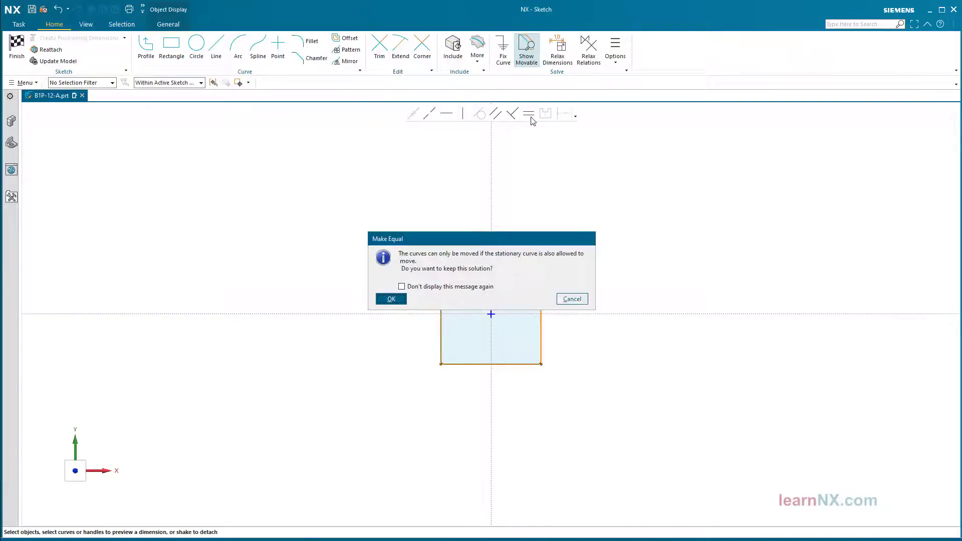
left_click(392, 298)
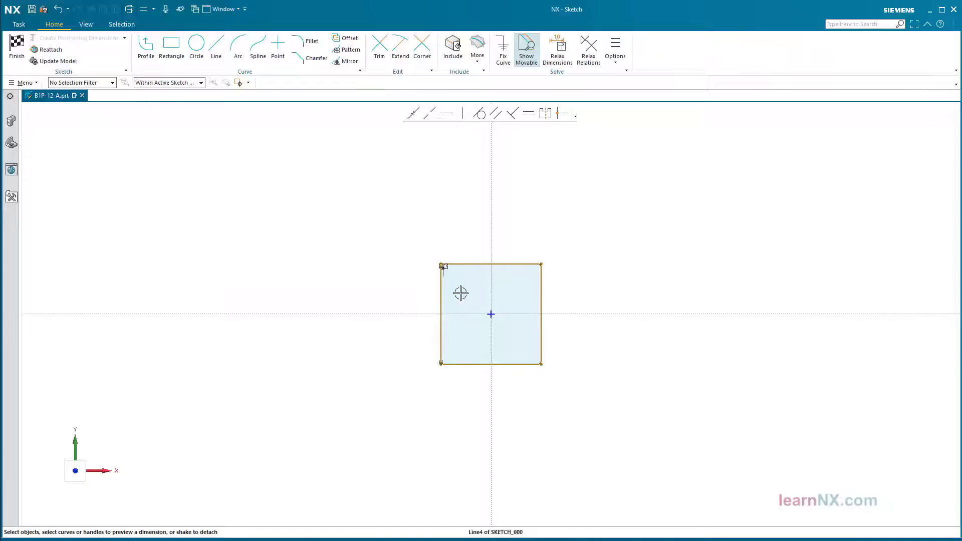
Dimension the square's width to 50 and move the R3 label clear
left_click(541, 296)
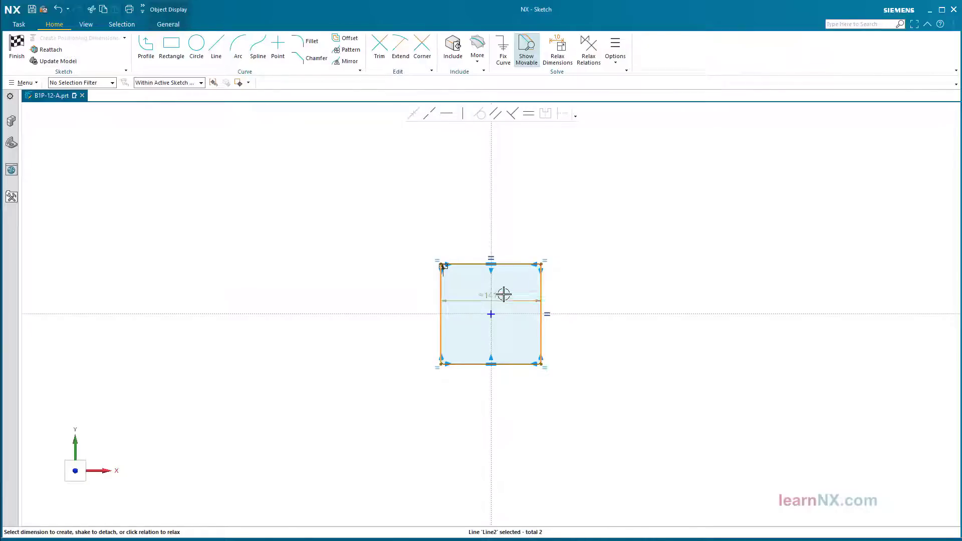
left_click(505, 294)
type("50")
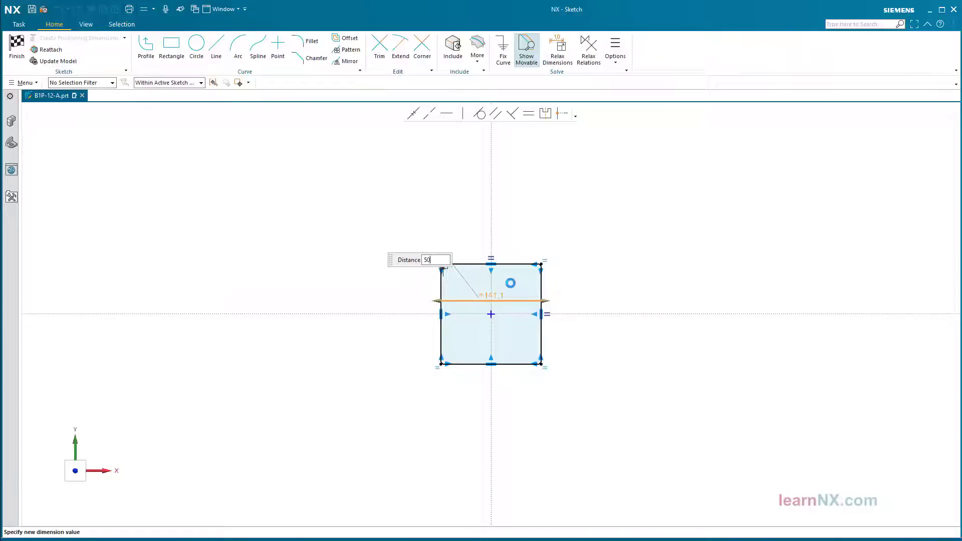
key("Return")
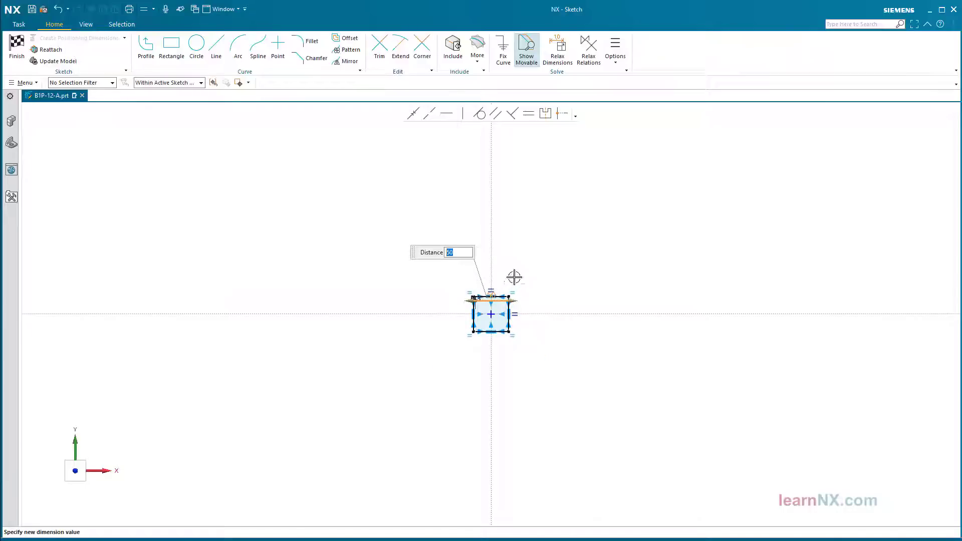
key("Escape")
key("ctrl+f")
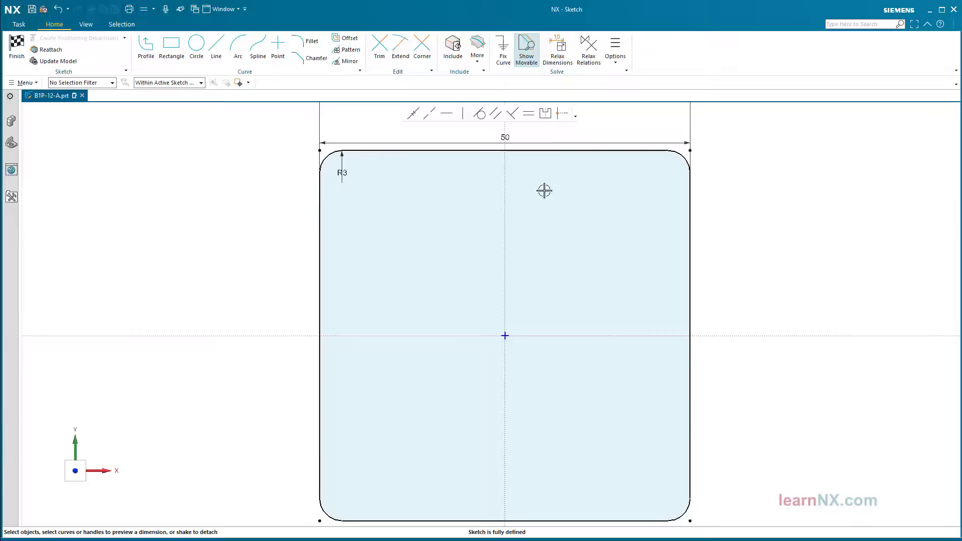
scroll(522, 210, "down", 1)
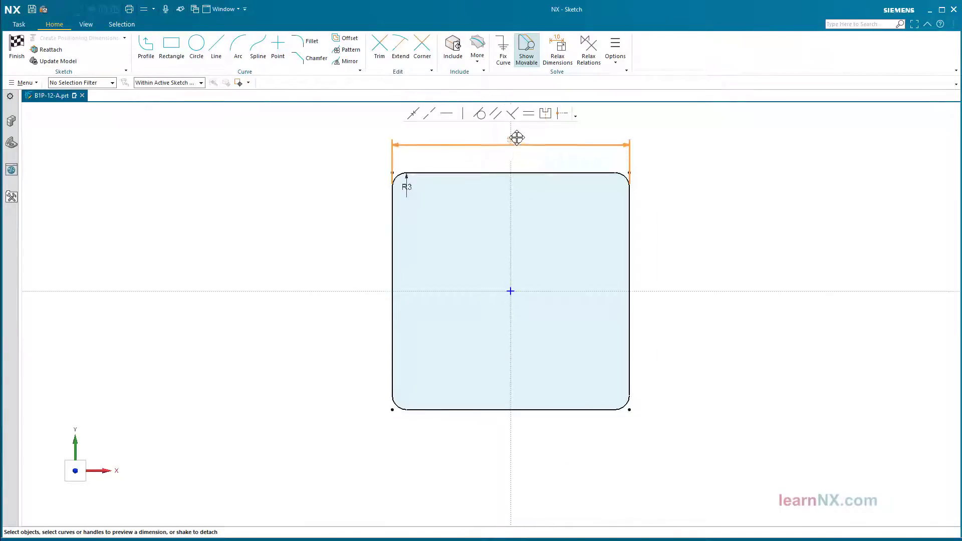
left_click_drag(417, 193, 429, 208)
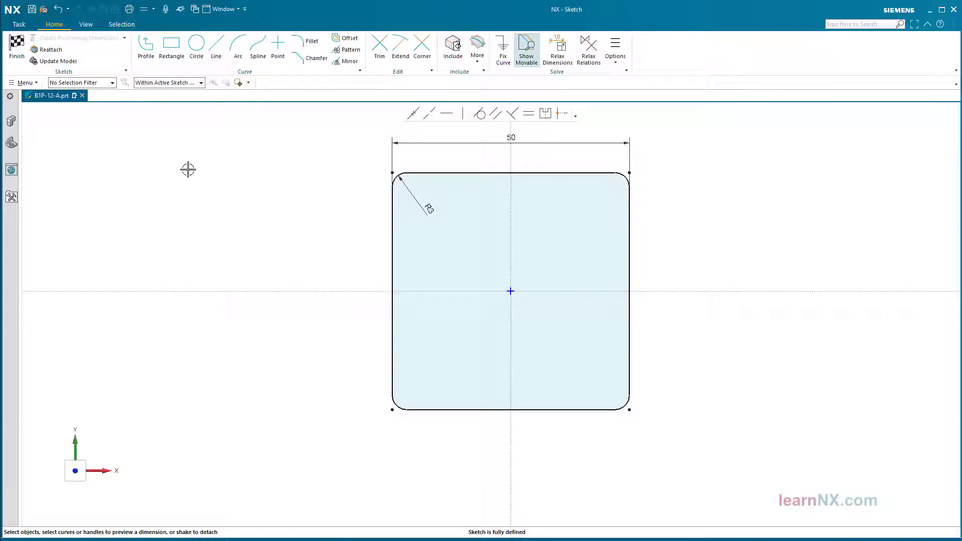
Finish the sketch and extrude the square 5 mm with a 10° draft from the start limit
left_click(19, 49)
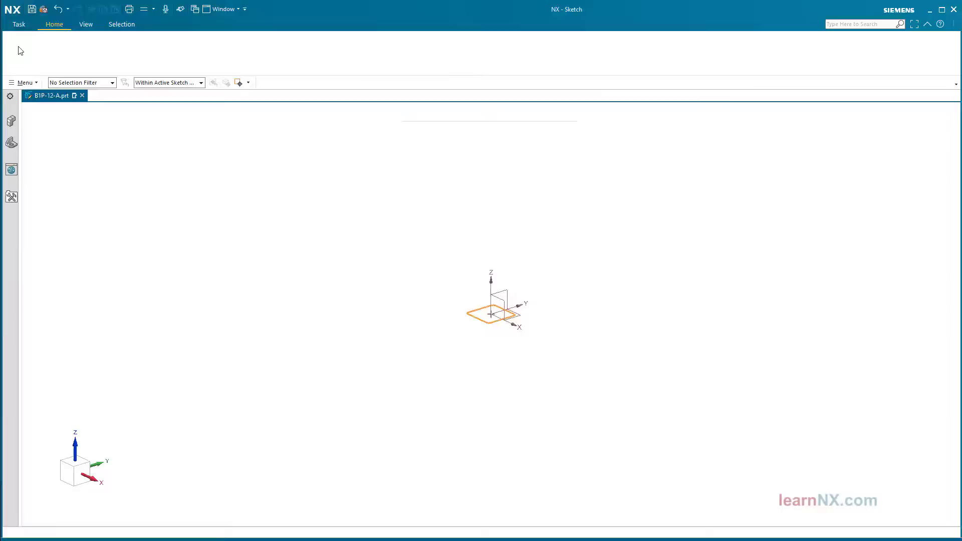
left_click(71, 50)
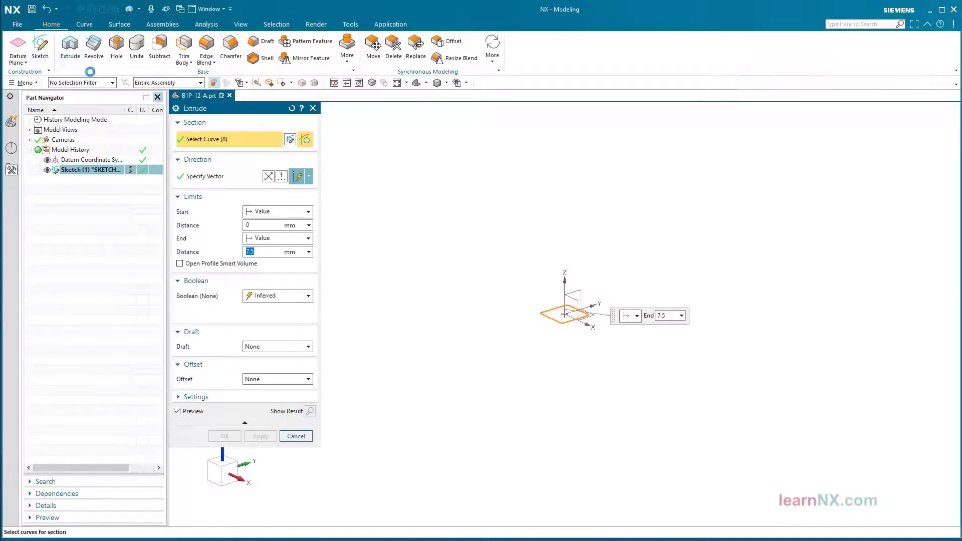
scroll(498, 319, "up", 3)
scroll(494, 321, "up", 3)
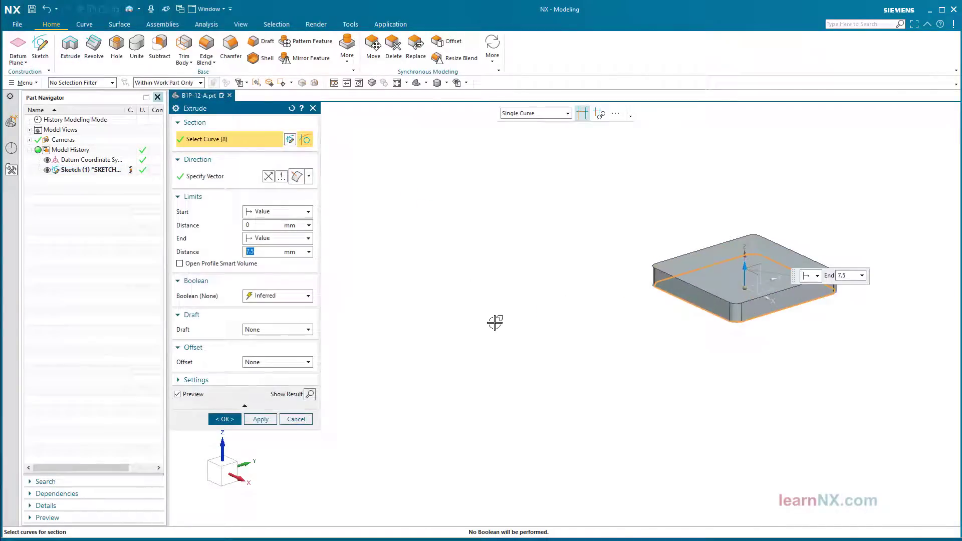
type("5")
key("Return")
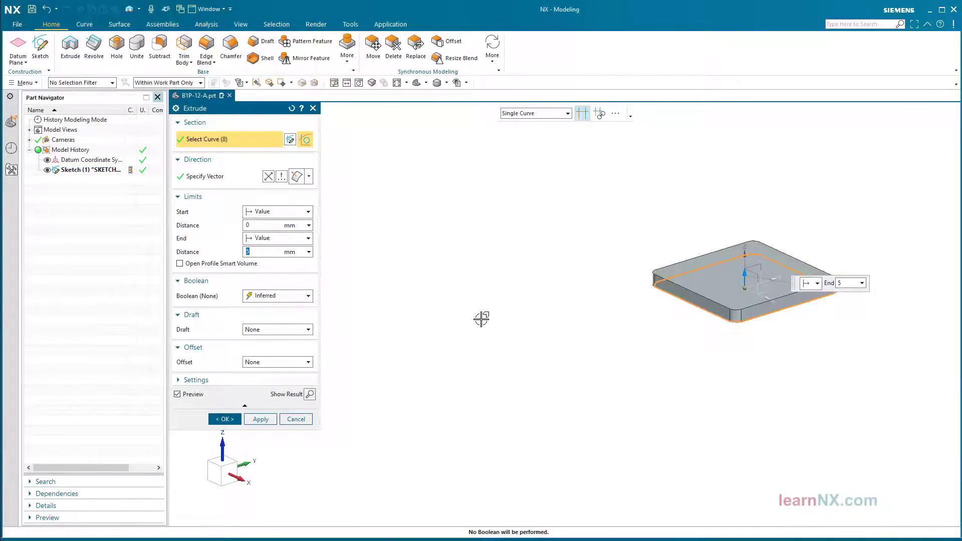
left_click(299, 332)
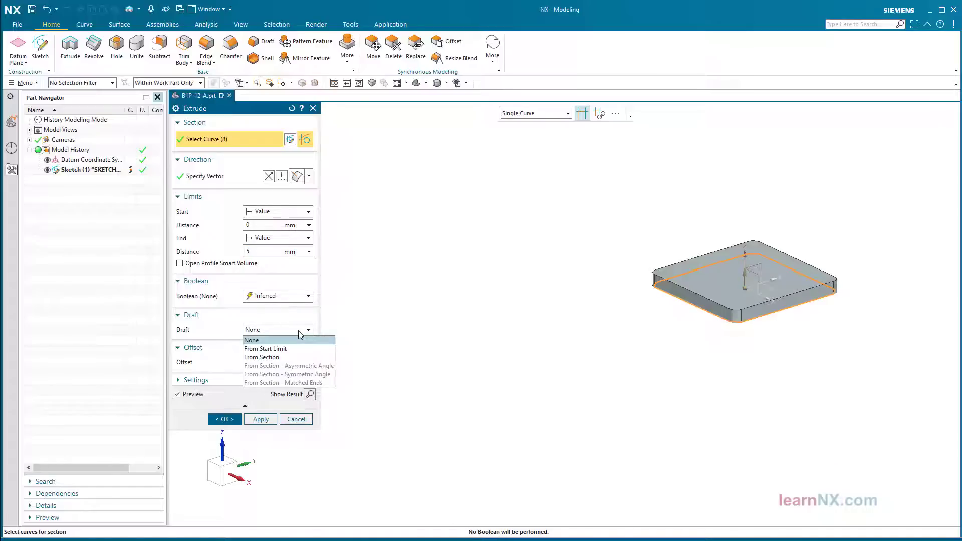
left_click(290, 349)
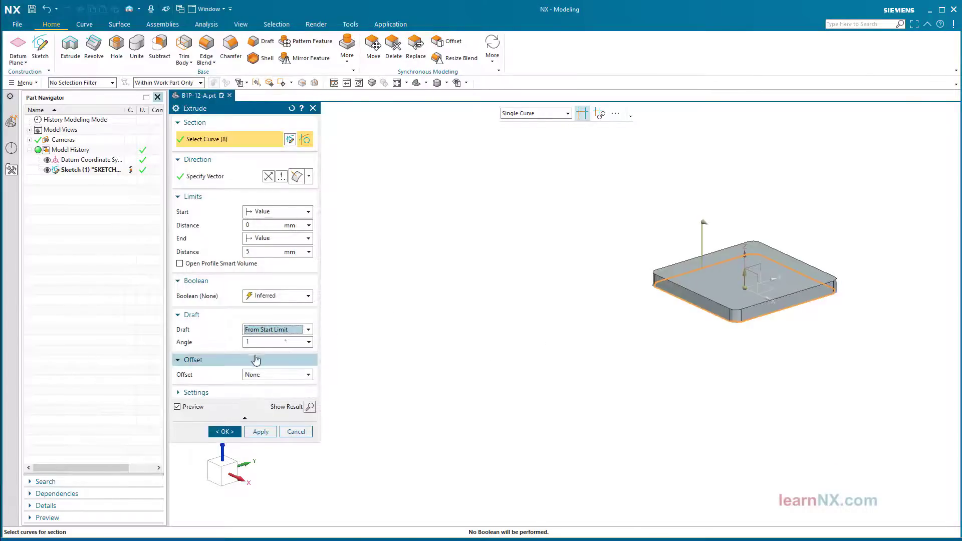
left_click(260, 344)
type("0")
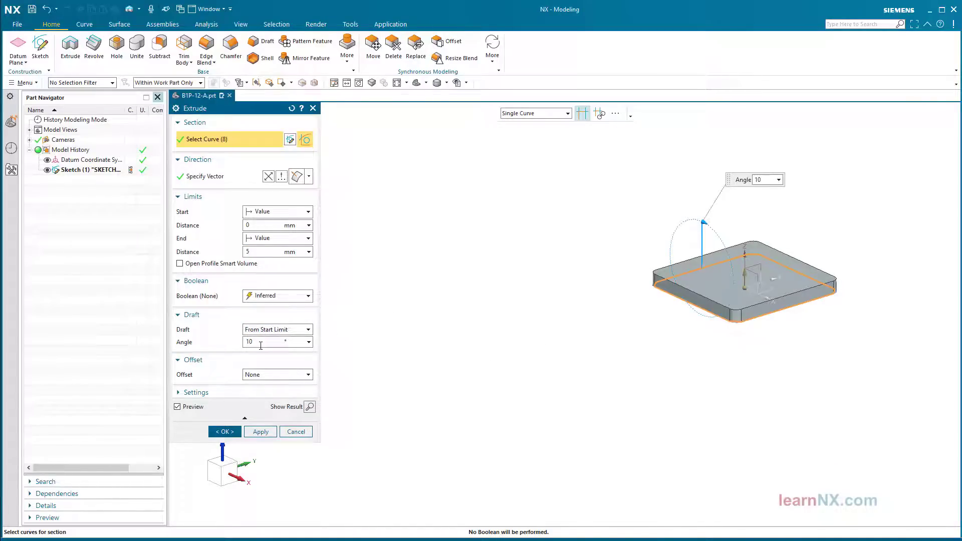
double_click(261, 344)
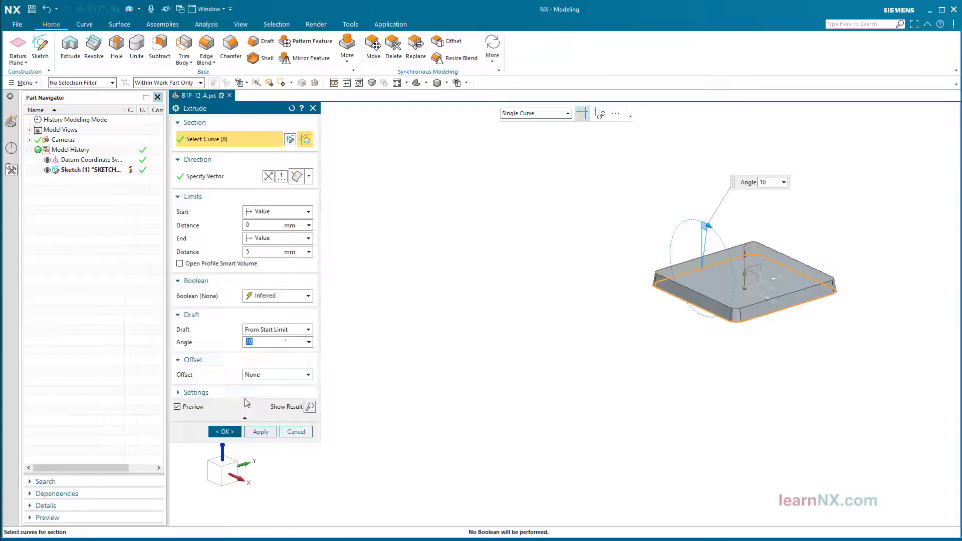
left_click(263, 430)
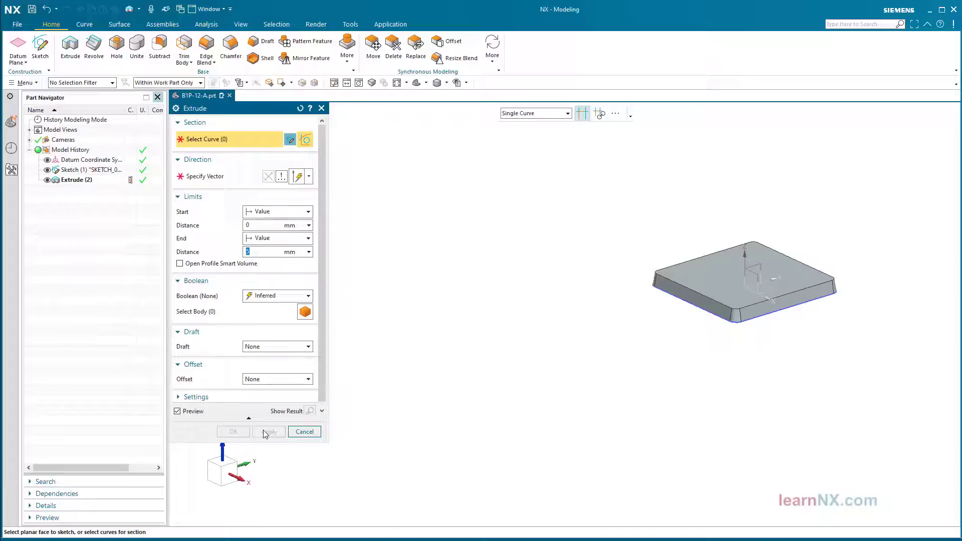
Pick the plate's face edges as the section with a single-sided -1.5 offset
left_click(557, 118)
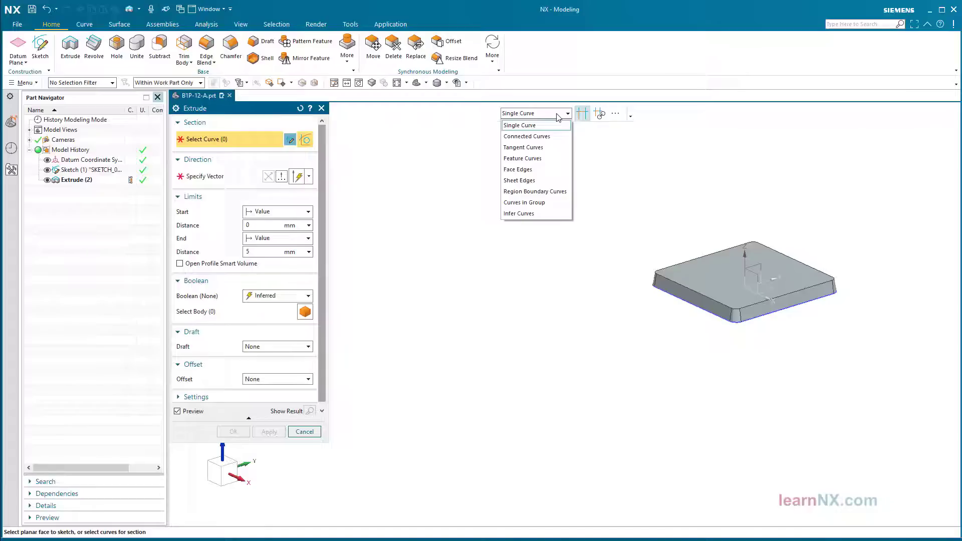
left_click(520, 172)
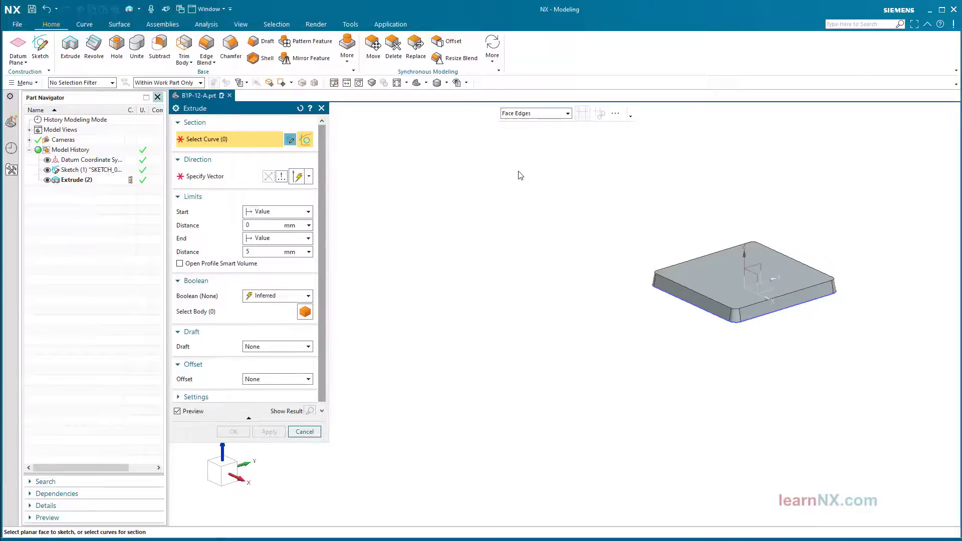
mouse_move(517, 176)
middle_mouse_down()
mouse_move(633, 300)
mouse_move(650, 341)
middle_mouse_up()
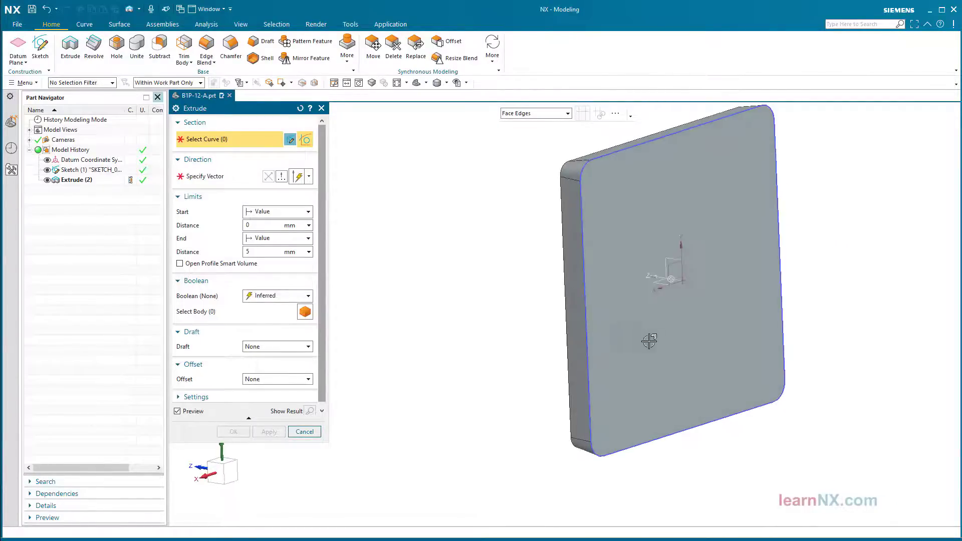
left_click(649, 341)
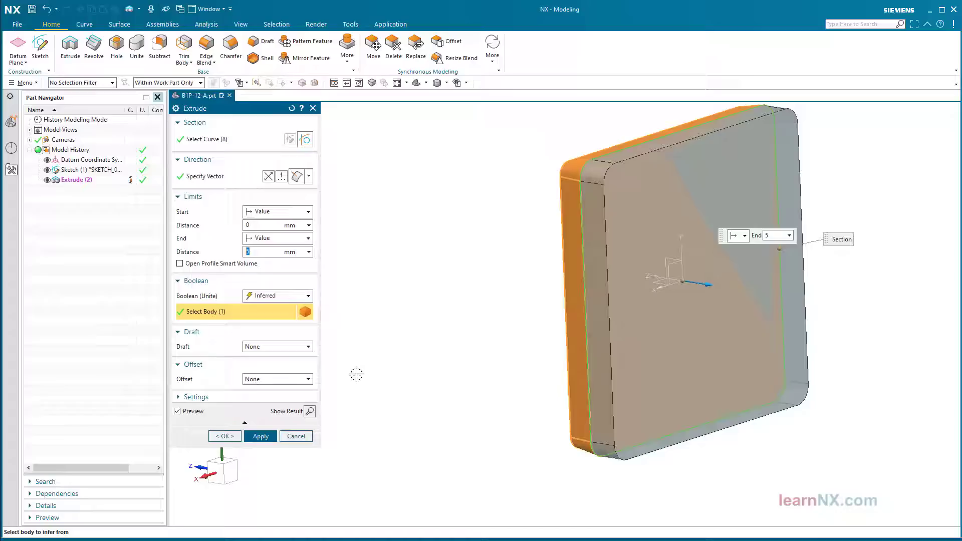
left_click(294, 382)
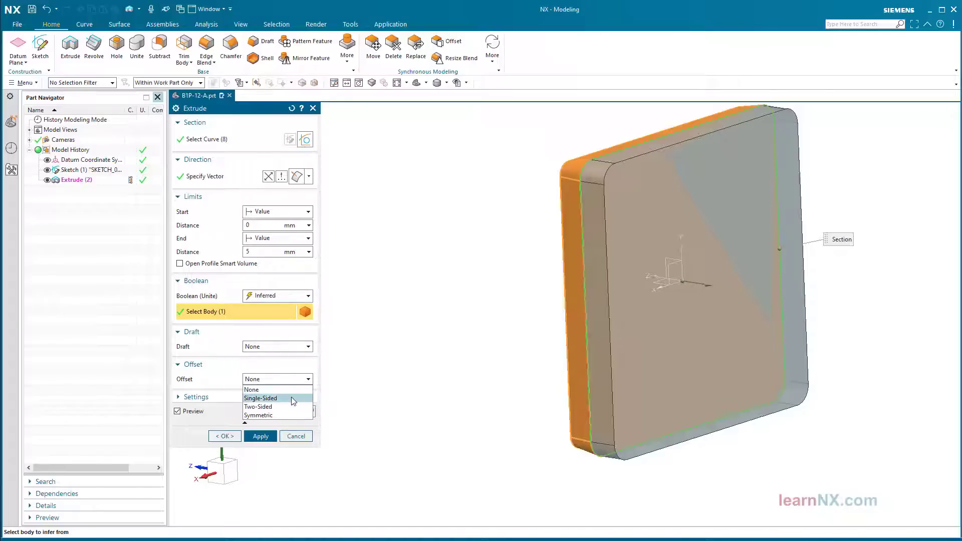
left_click(293, 399)
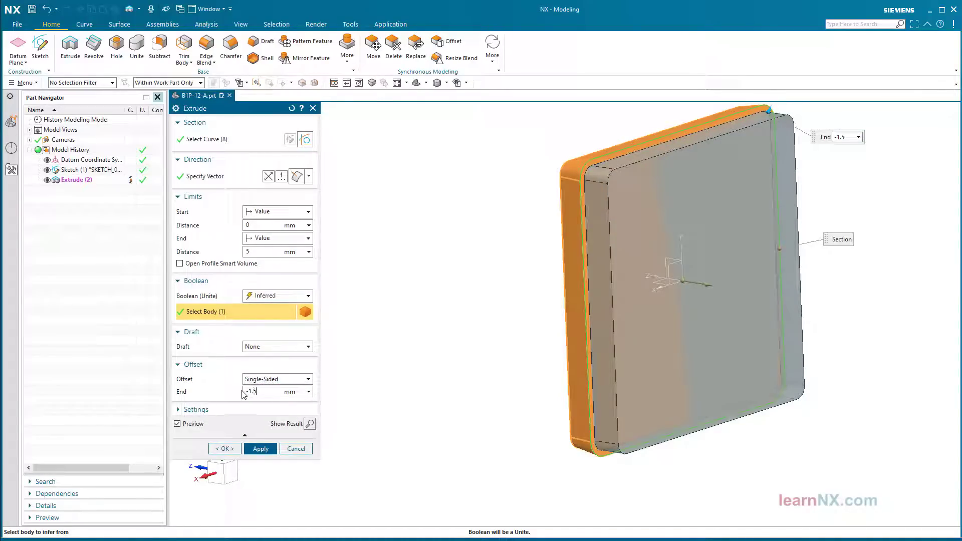
key("Return")
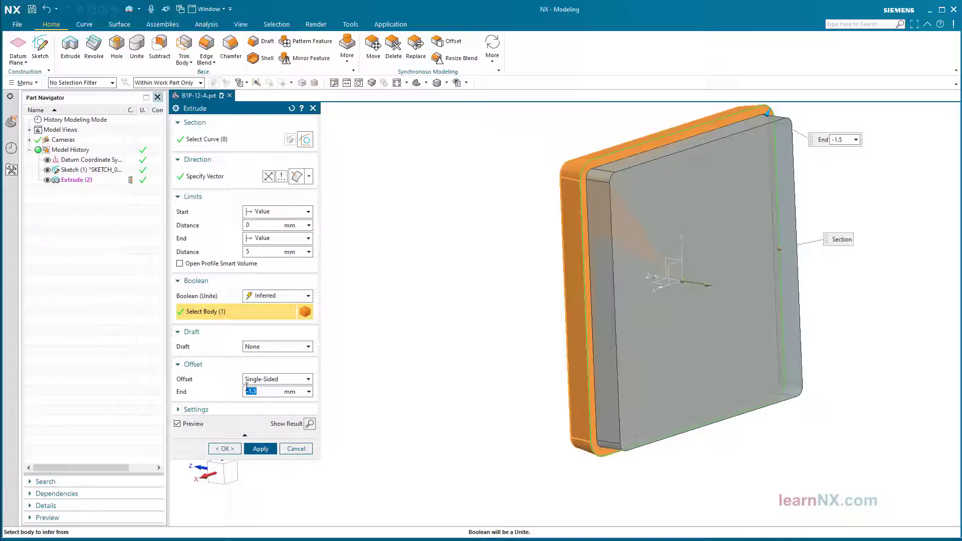
Cut the offset profile 1 mm into the plate with a 10° draft from the start limit
left_click(270, 347)
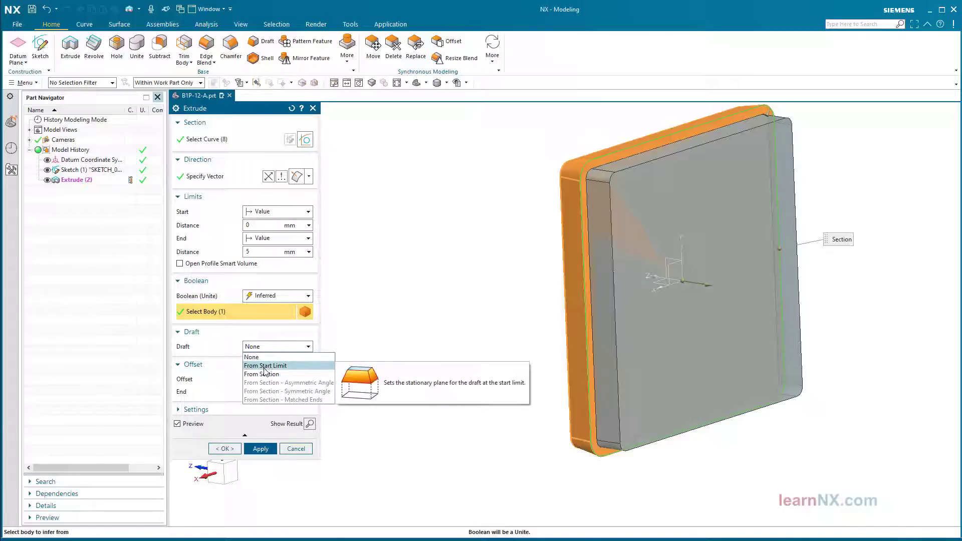
left_click(264, 366)
left_click(255, 359)
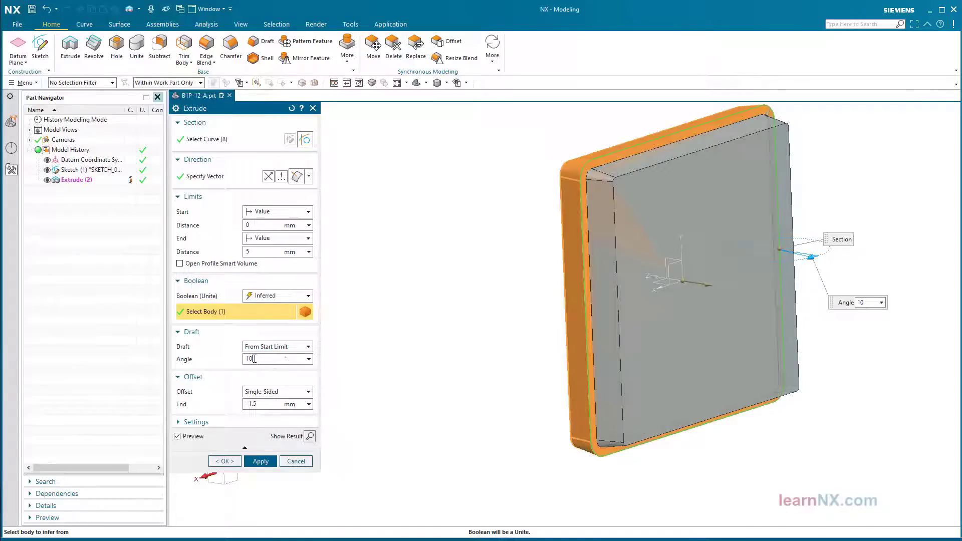
left_click(263, 253)
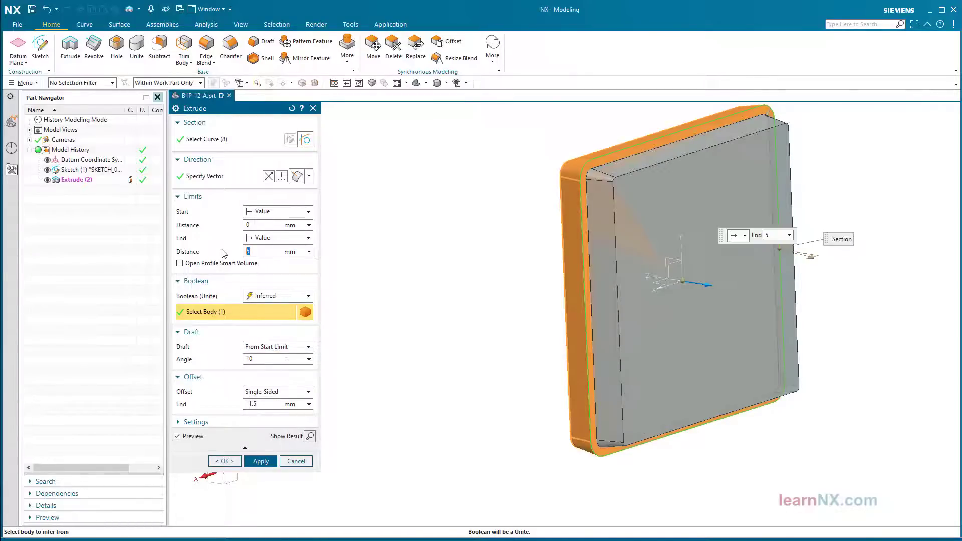
type("1")
key("Return")
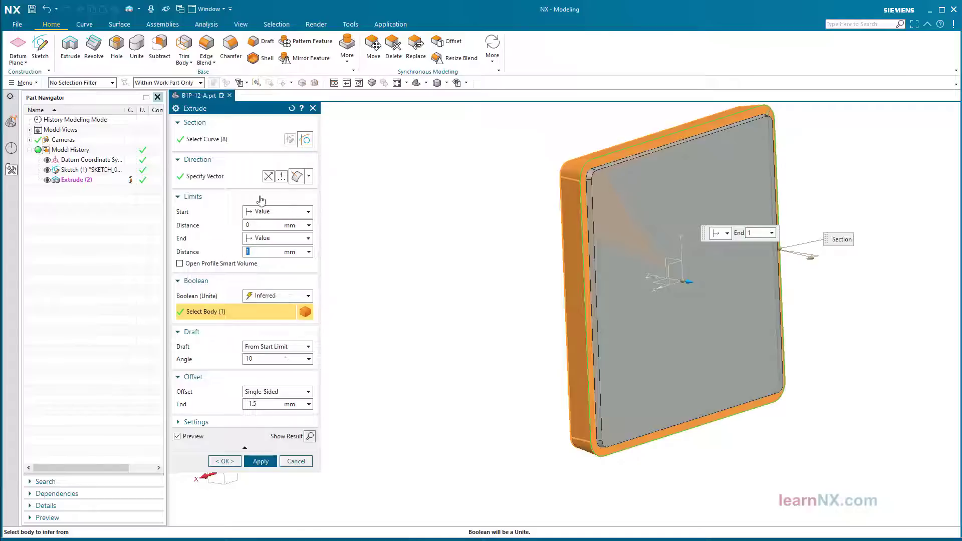
left_click(268, 176)
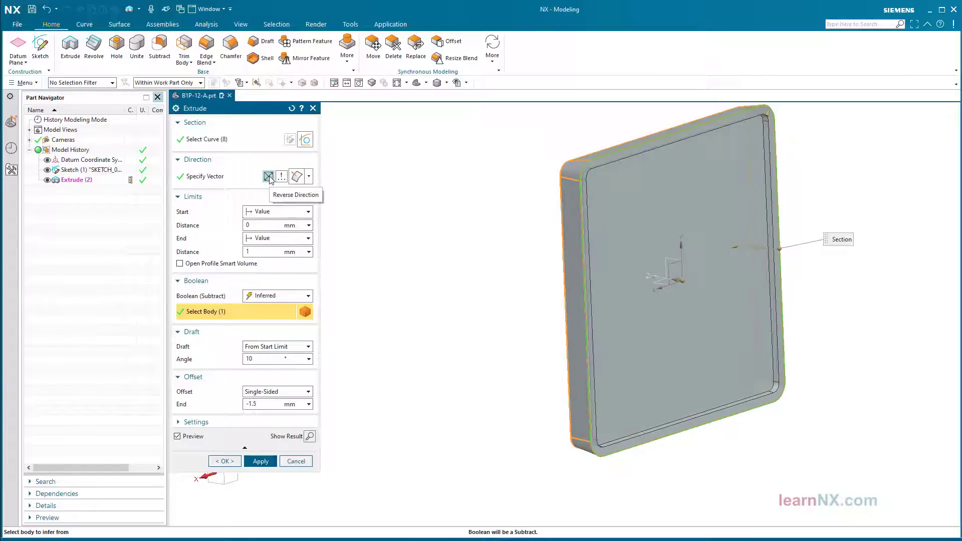
left_click(226, 464)
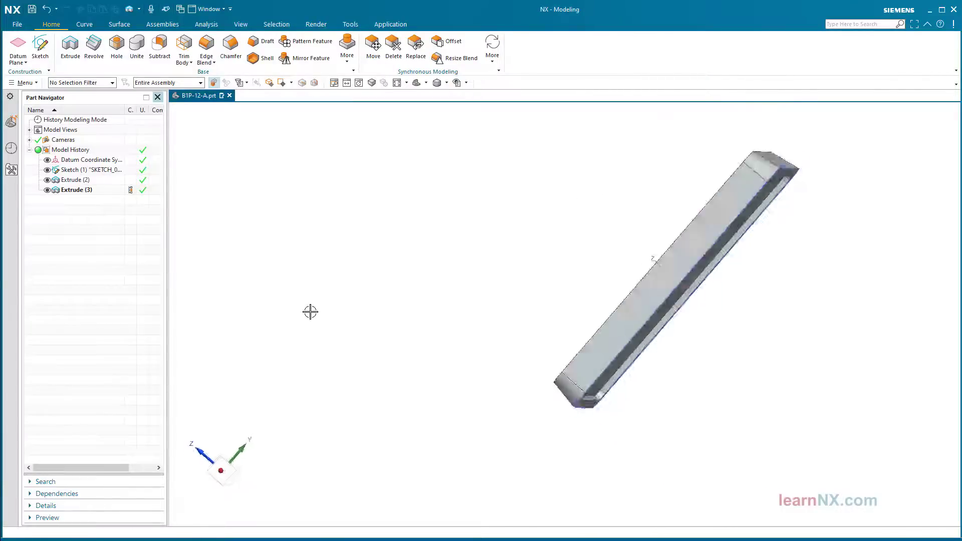
Sketch on the plate's top face, with the origin at the face centre point
left_click(40, 46)
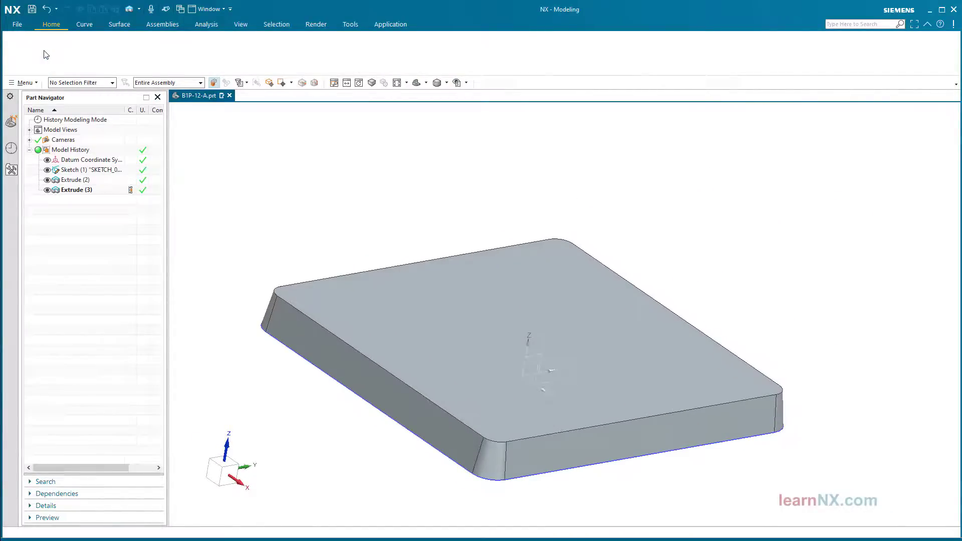
left_click(351, 318)
left_click(75, 255)
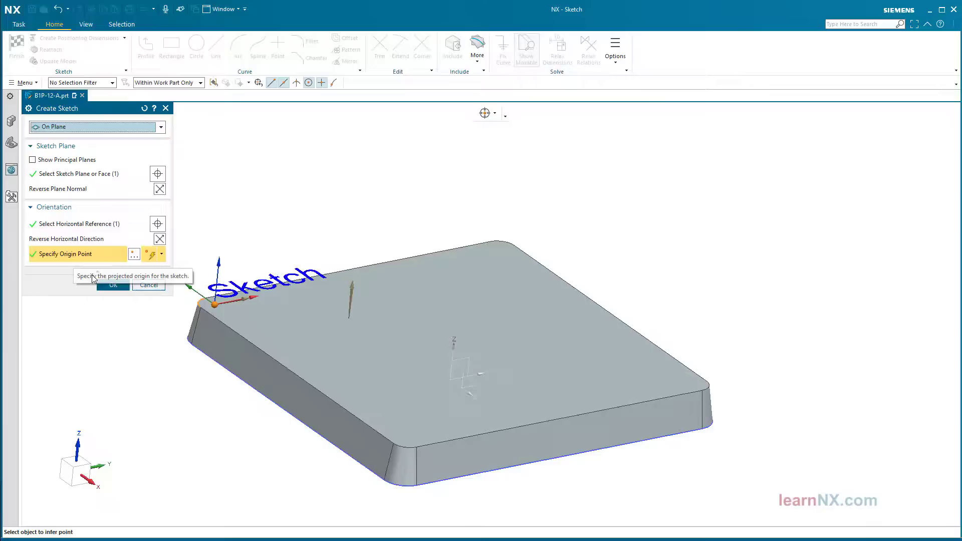
middle_click_drag(338, 375, 488, 391)
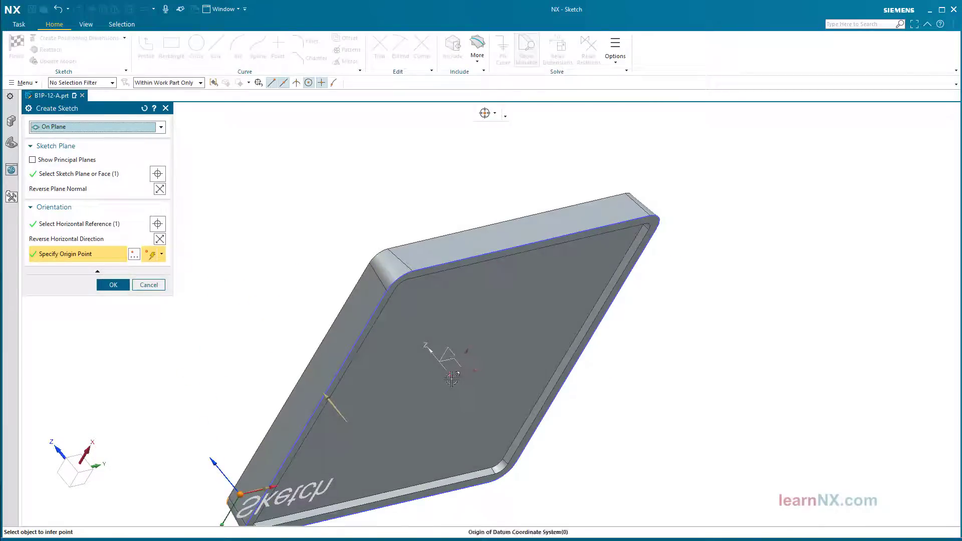
left_click(438, 370)
middle_click_drag(296, 380, 231, 371)
key("Home")
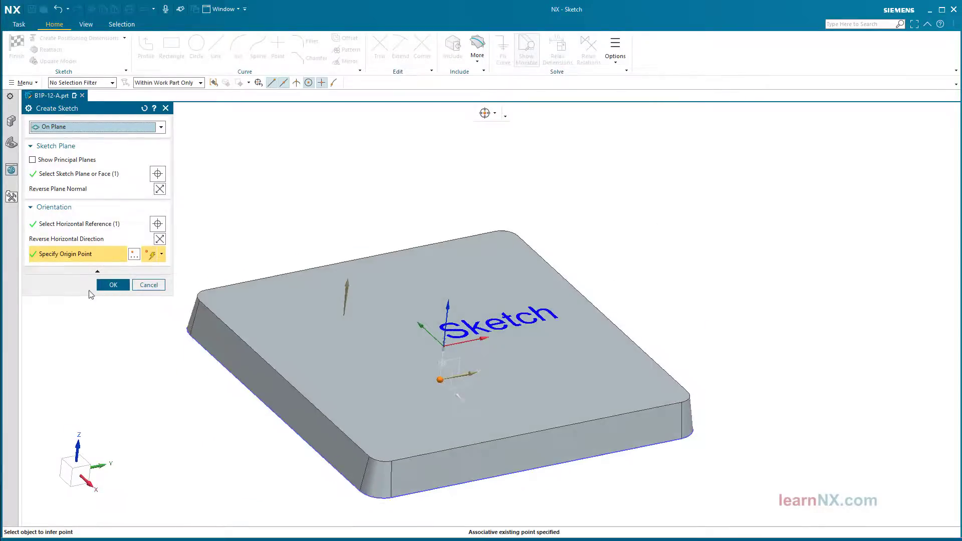
left_click(109, 285)
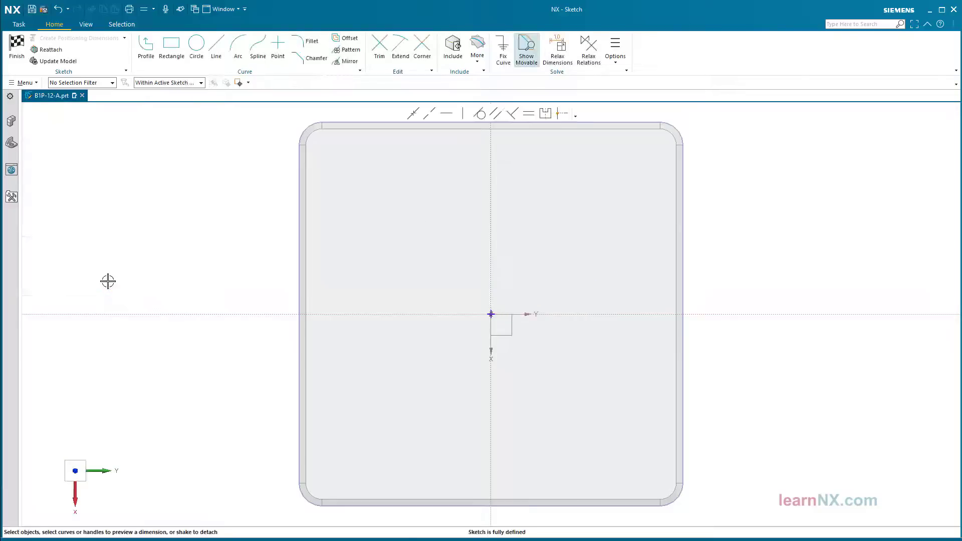
Draw a 60 mm line at 45° using length and angle entry
left_click(216, 47)
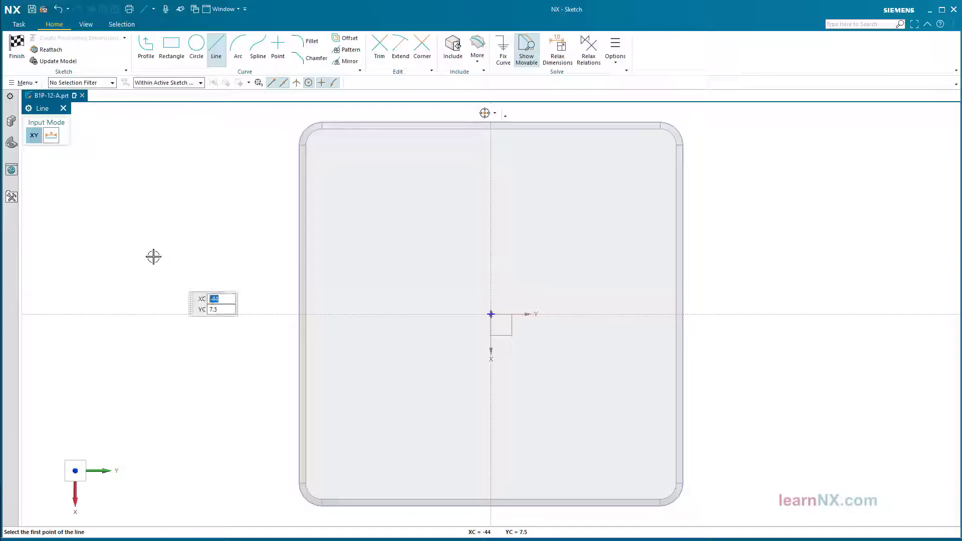
left_click(52, 136)
type("60")
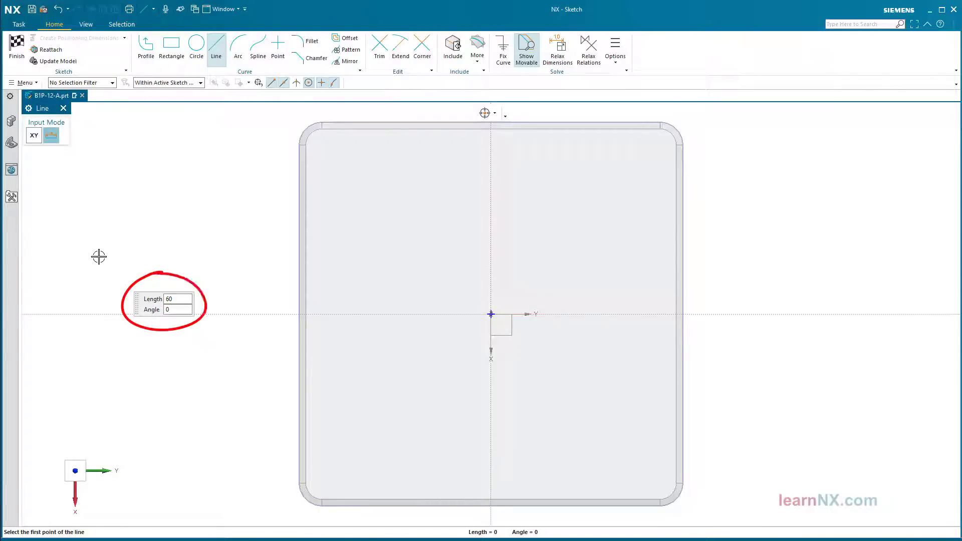
key("Tab")
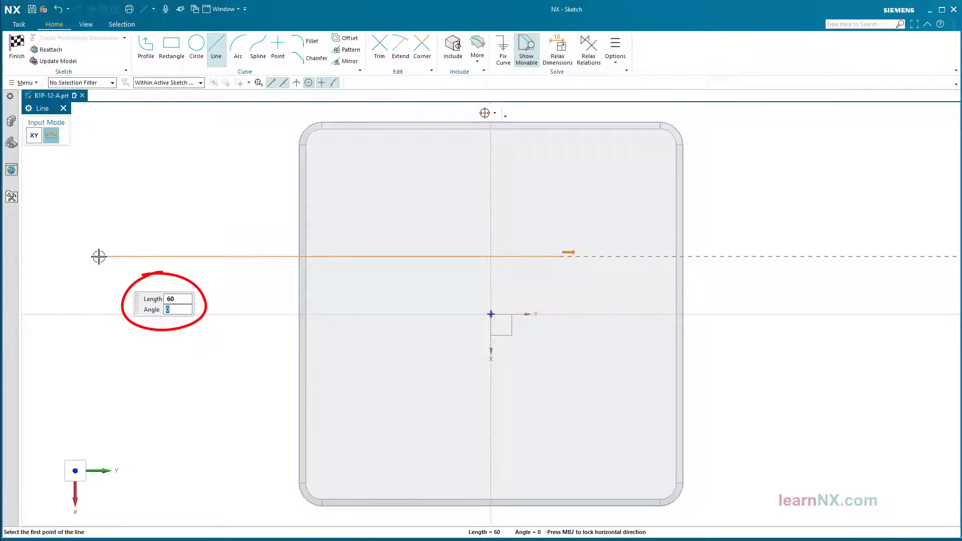
type("45")
key("Tab")
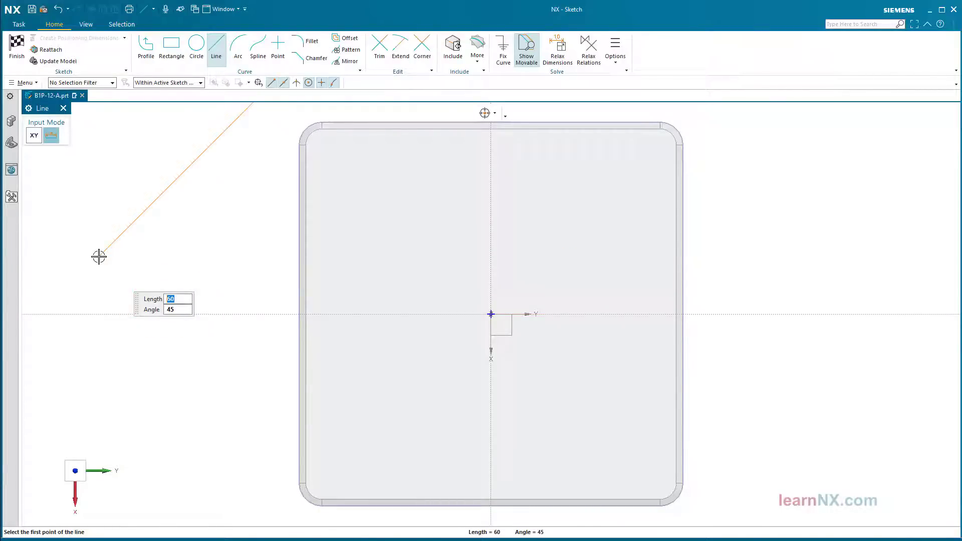
left_click(340, 444)
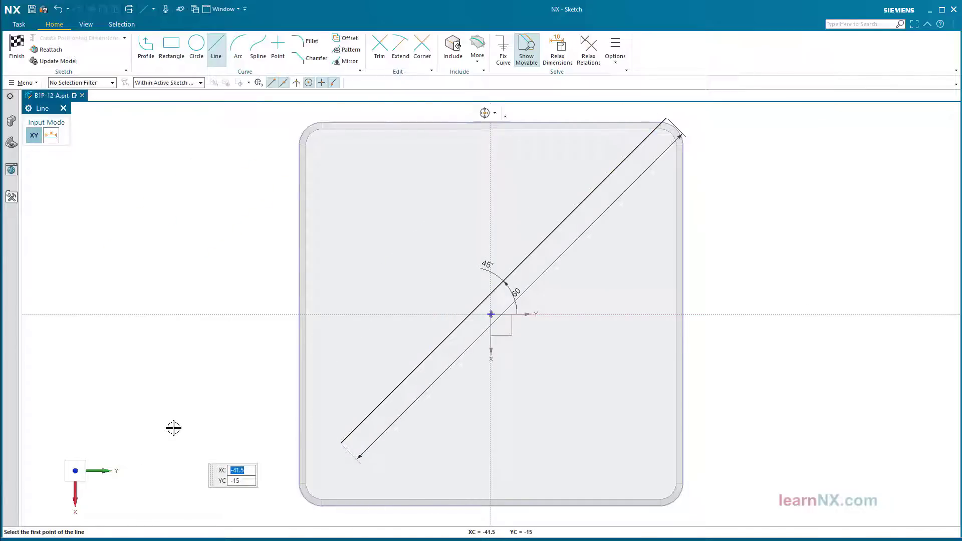
key("Escape")
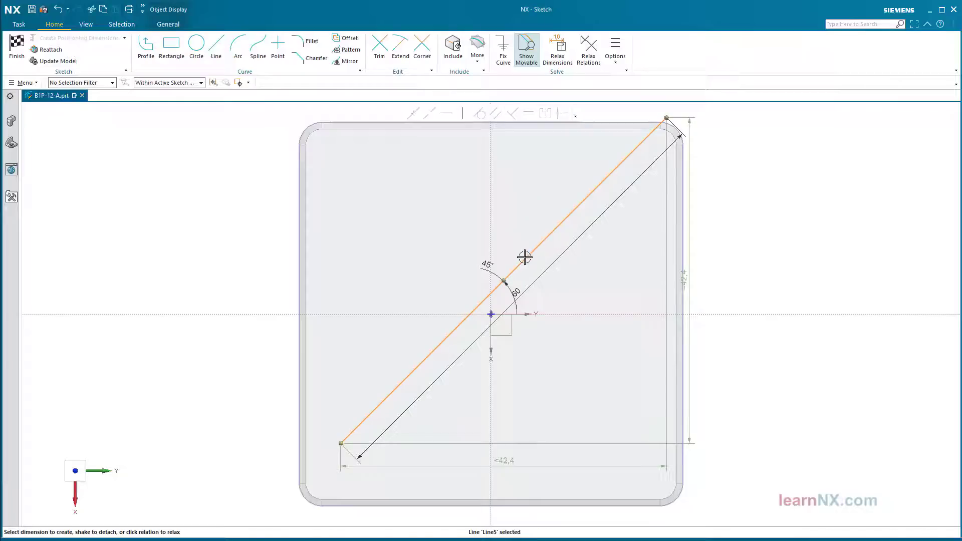
Make the line's midpoint coincident with the sketch origin
left_click(505, 280)
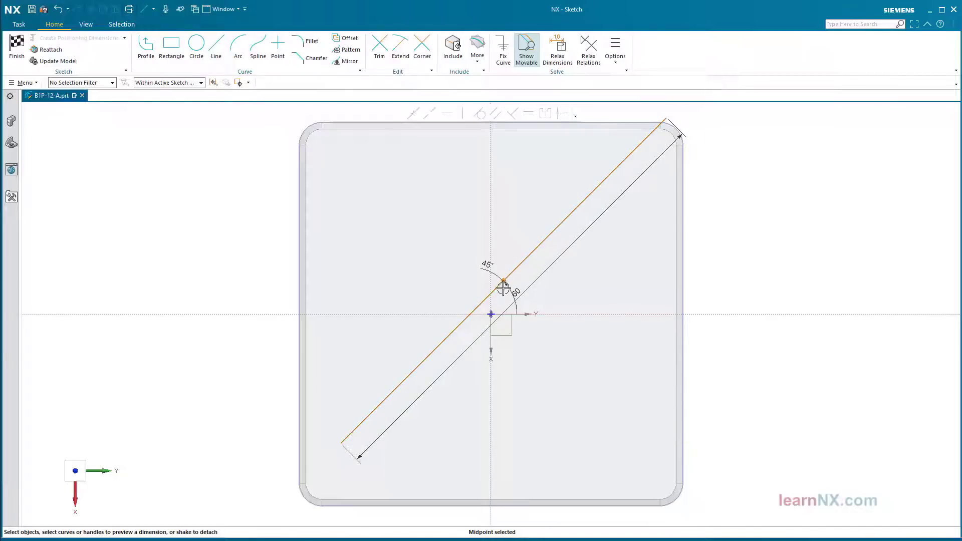
left_click(489, 313)
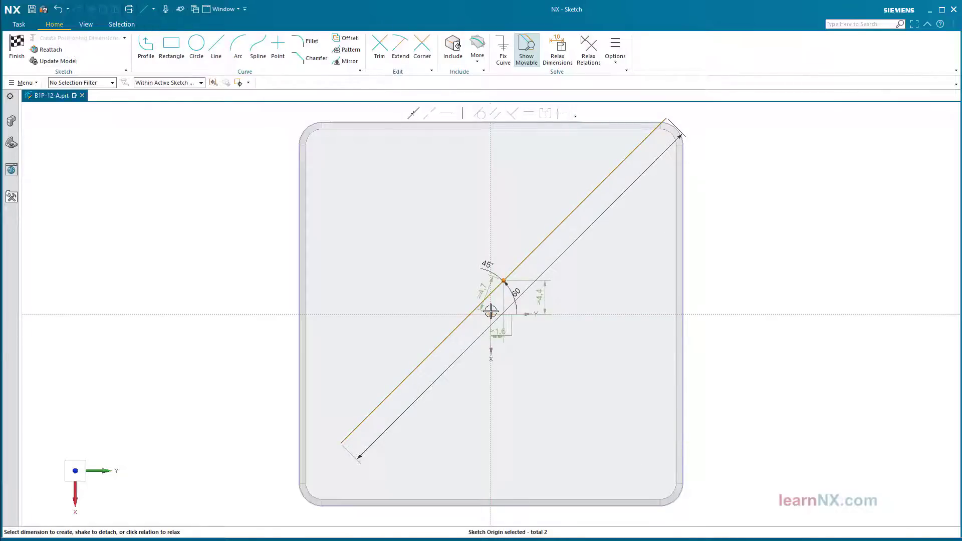
left_click(414, 113)
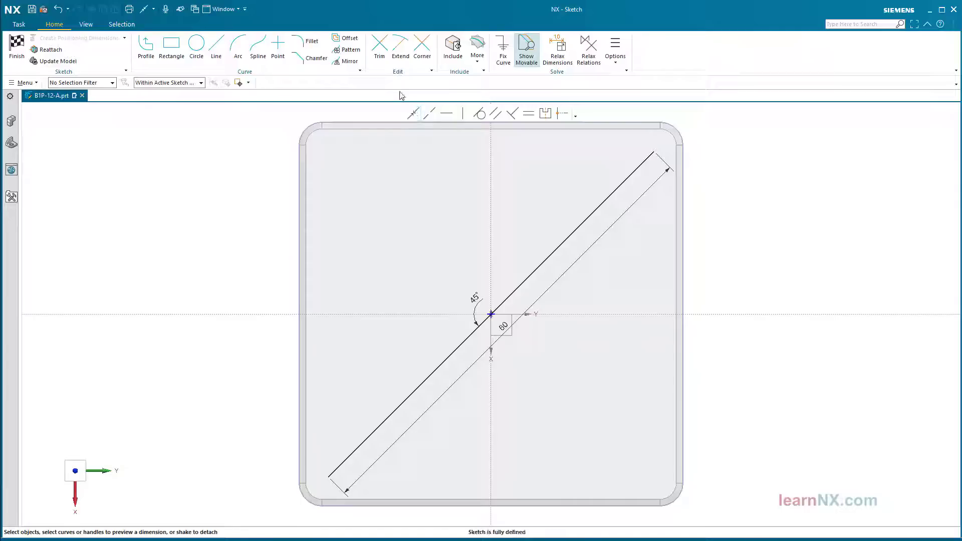
Mirror the 45° line across the vertical sketch axis
left_click(349, 61)
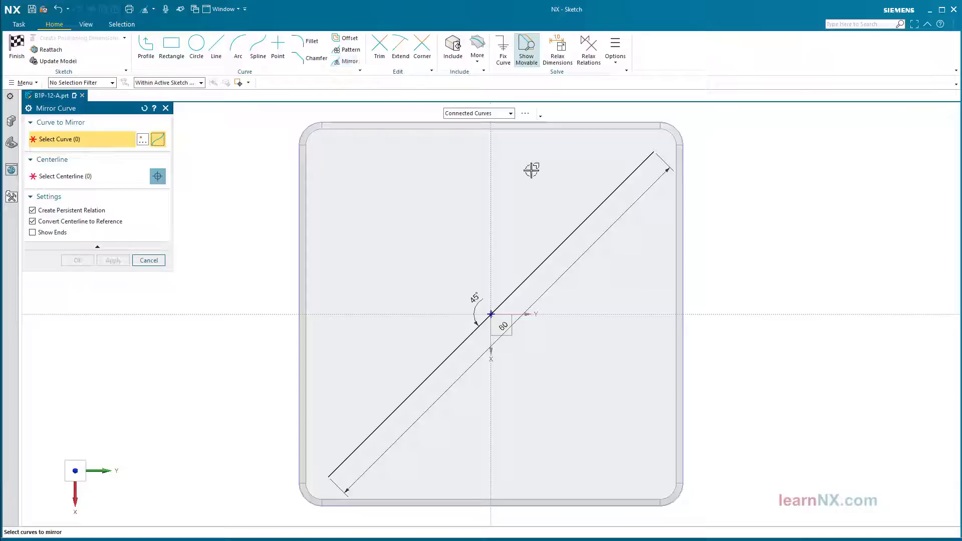
left_click(577, 224)
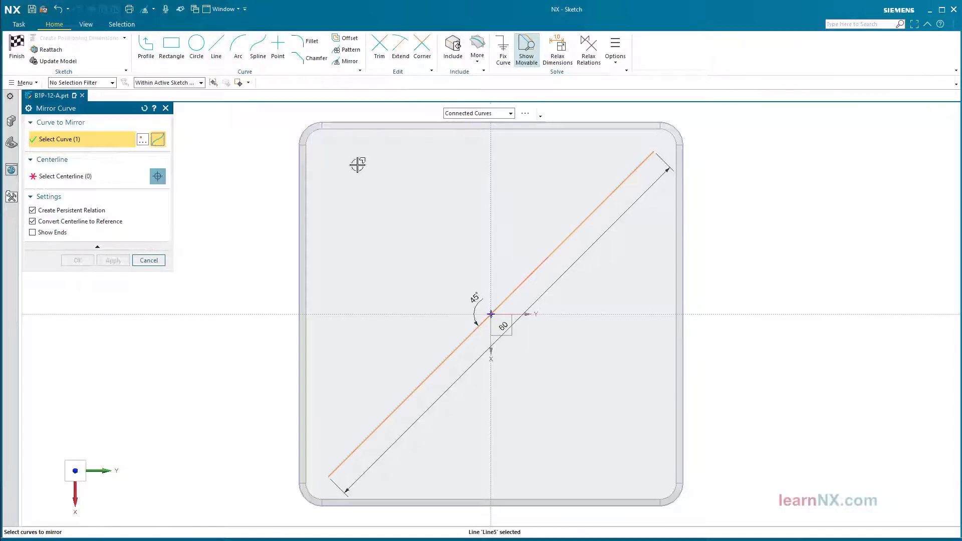
left_click(76, 175)
left_click(489, 164)
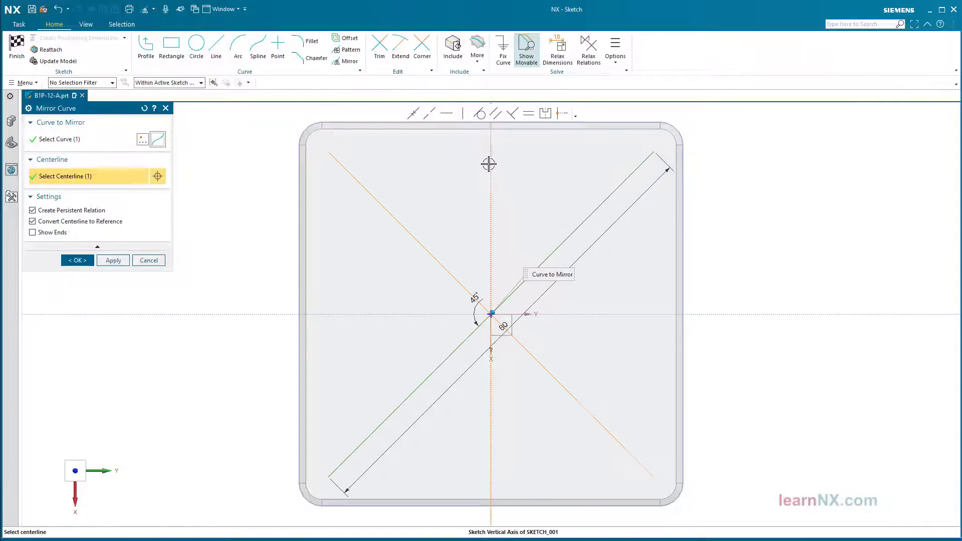
left_click(77, 260)
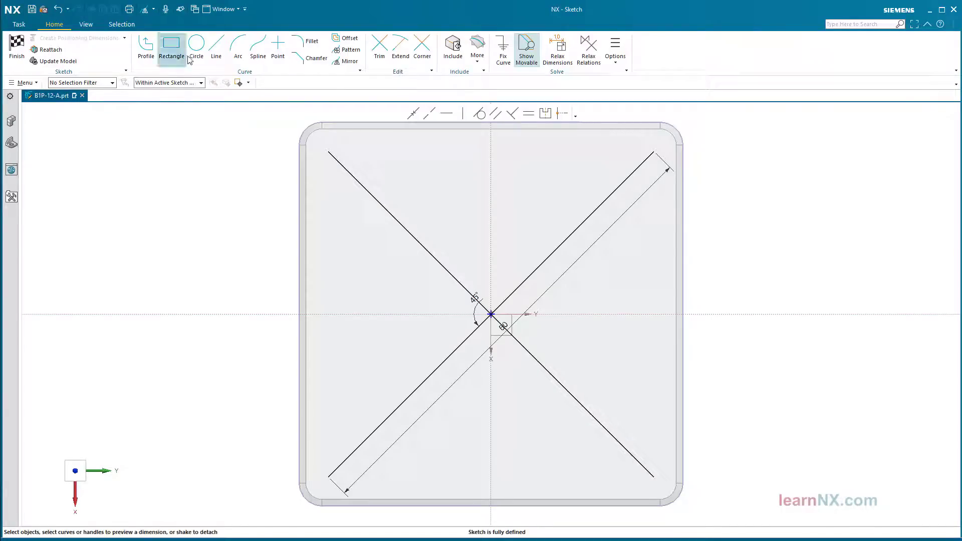
Draw a Ø16 circle on the sketch origin and finish Sketch (4)
left_click(195, 46)
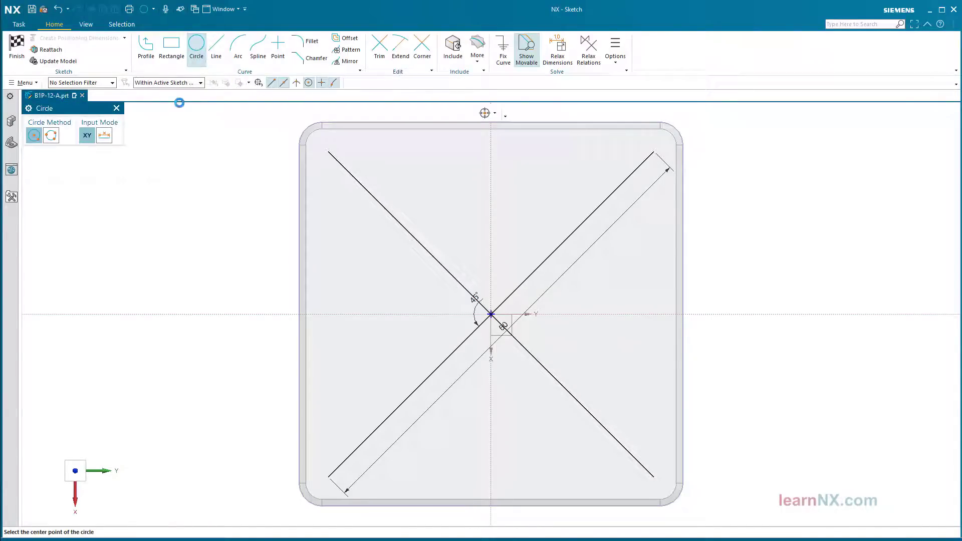
left_click(105, 136)
type("16")
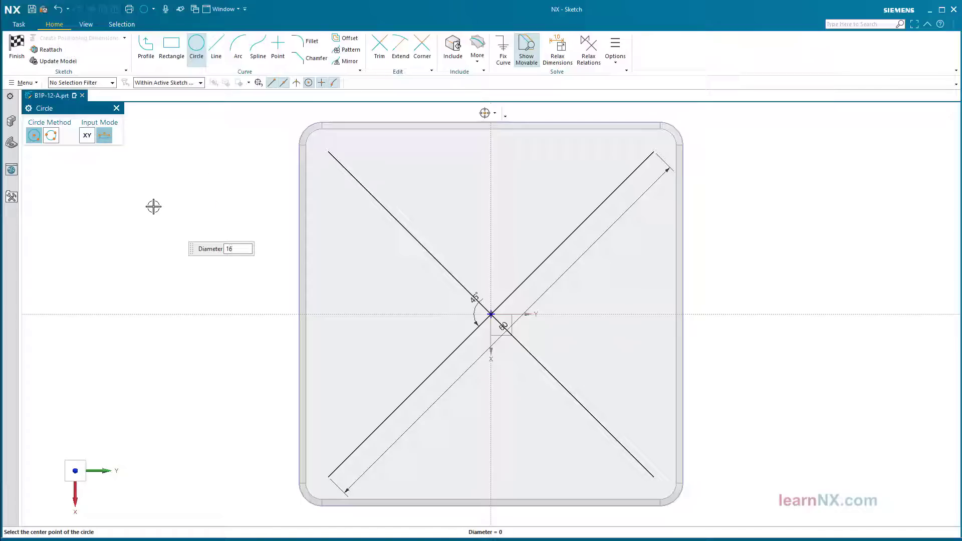
key("Return")
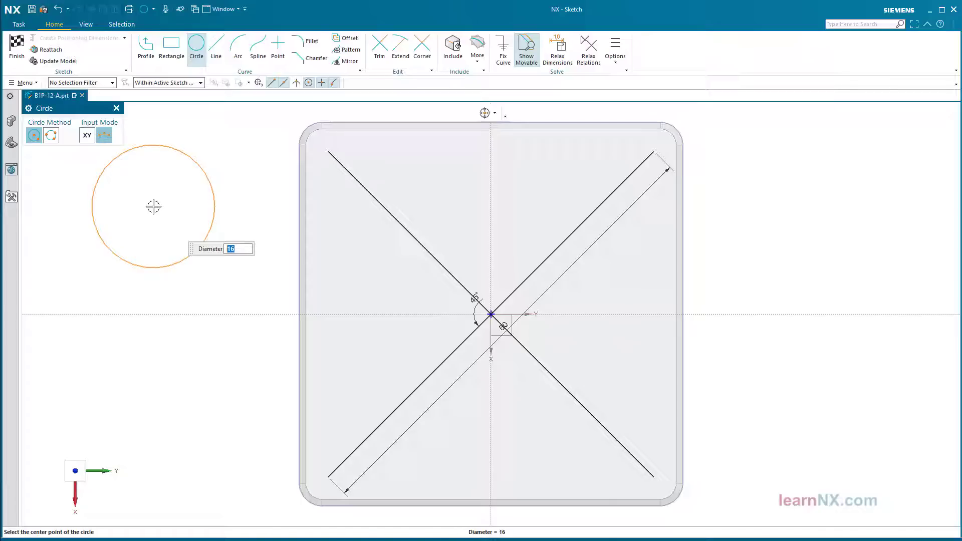
left_click(491, 315)
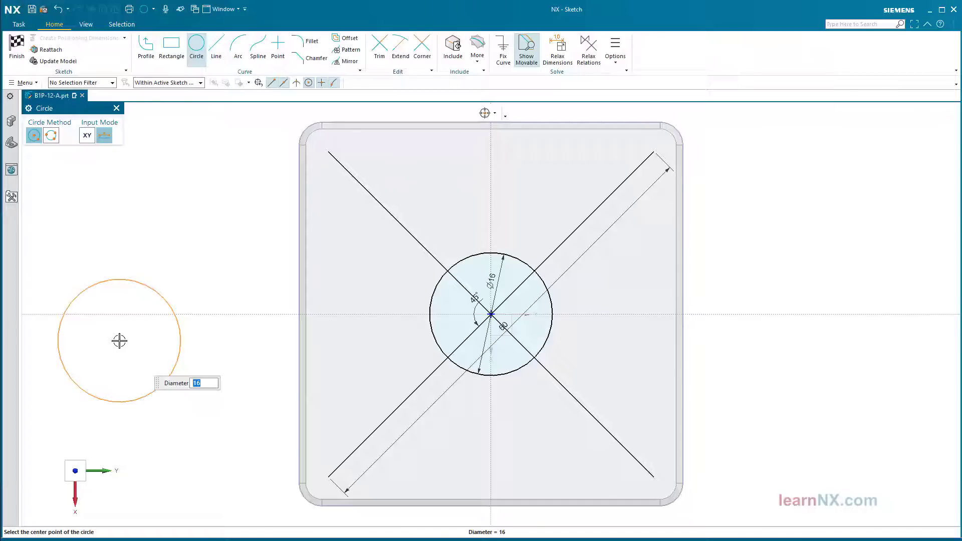
key("Escape")
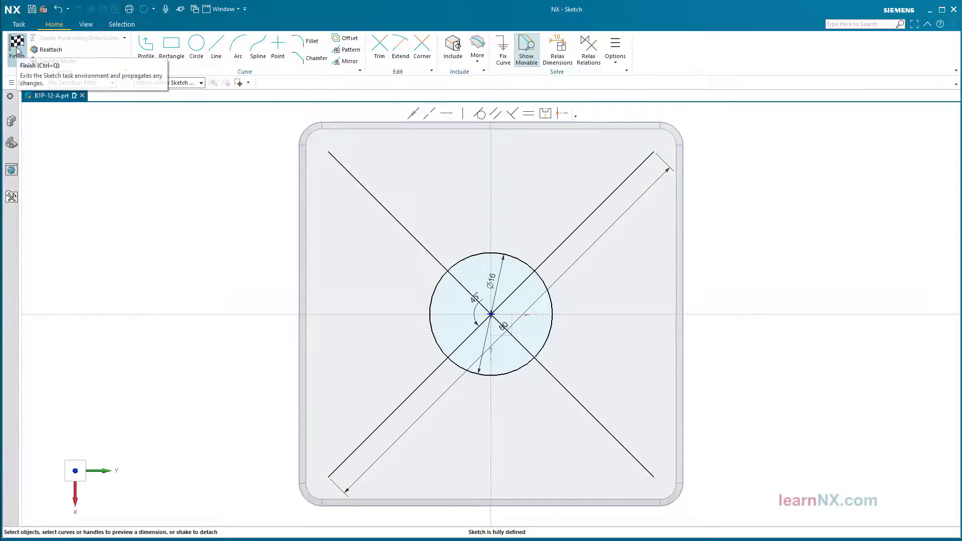
left_click(17, 50)
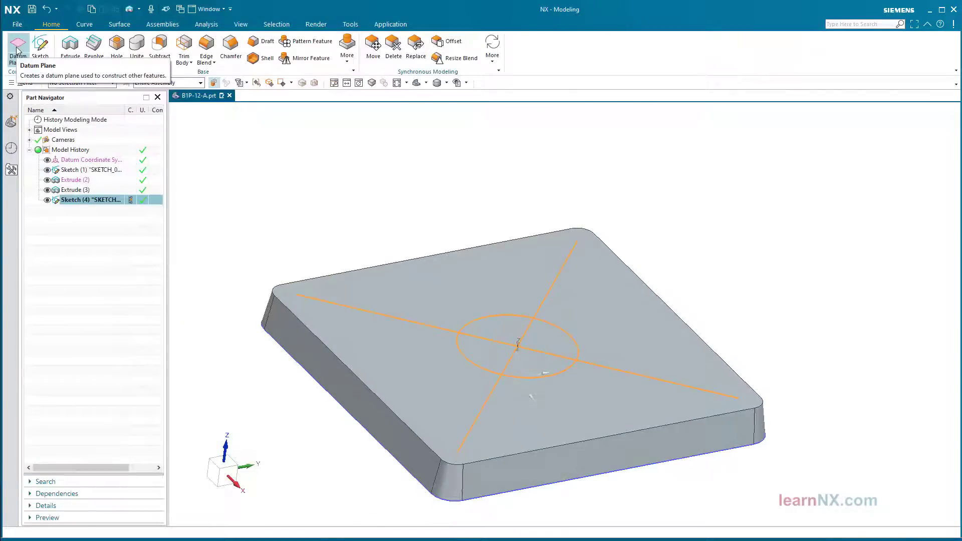
Deselect Sketch (4) and start a new extrusion
left_click(273, 203)
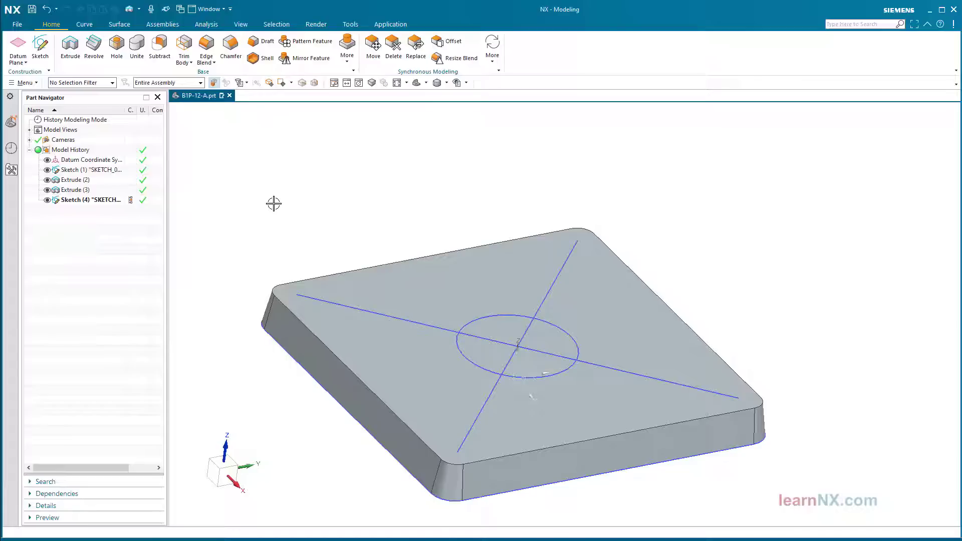
left_click(70, 47)
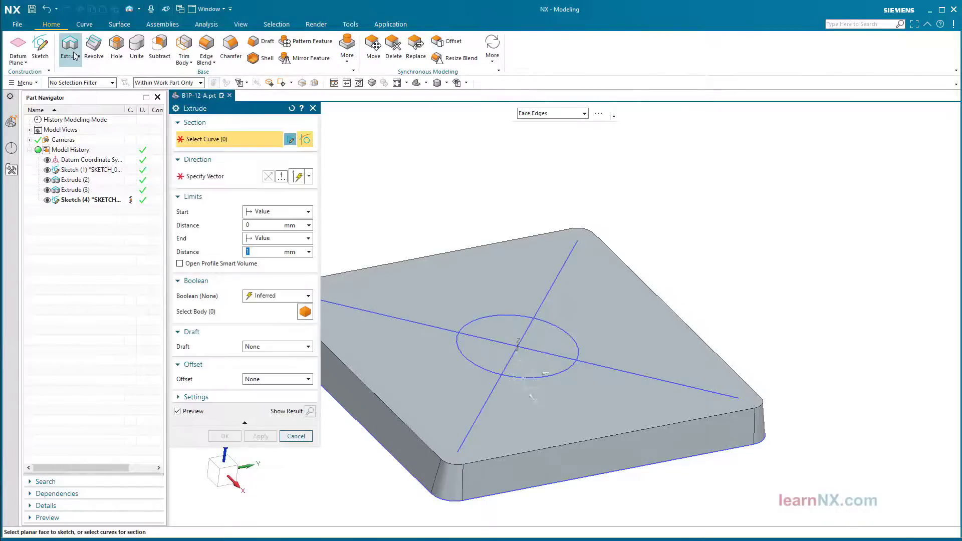
Select the centre circle and four rib lines as single-curve section
left_click(555, 114)
left_click(547, 126)
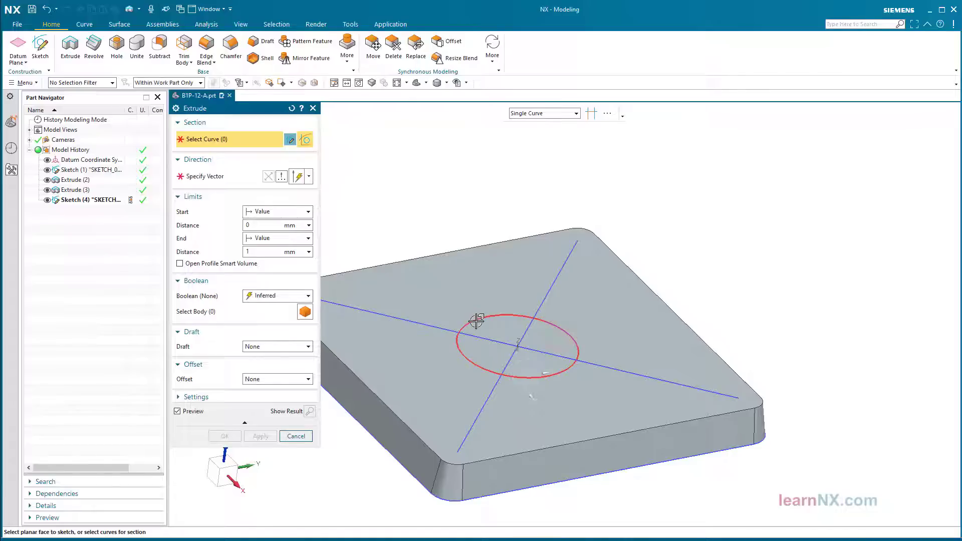
left_click(476, 318)
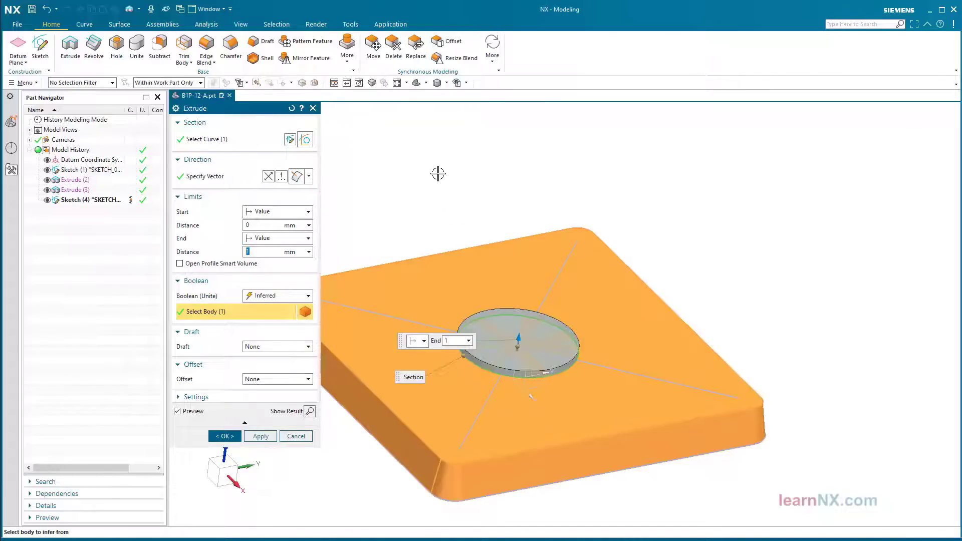
left_click(223, 140)
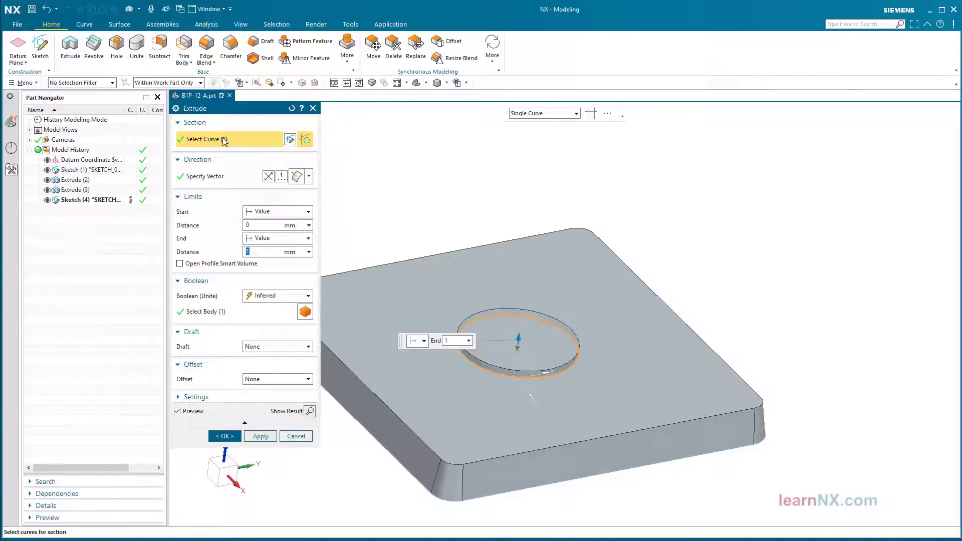
left_click(592, 113)
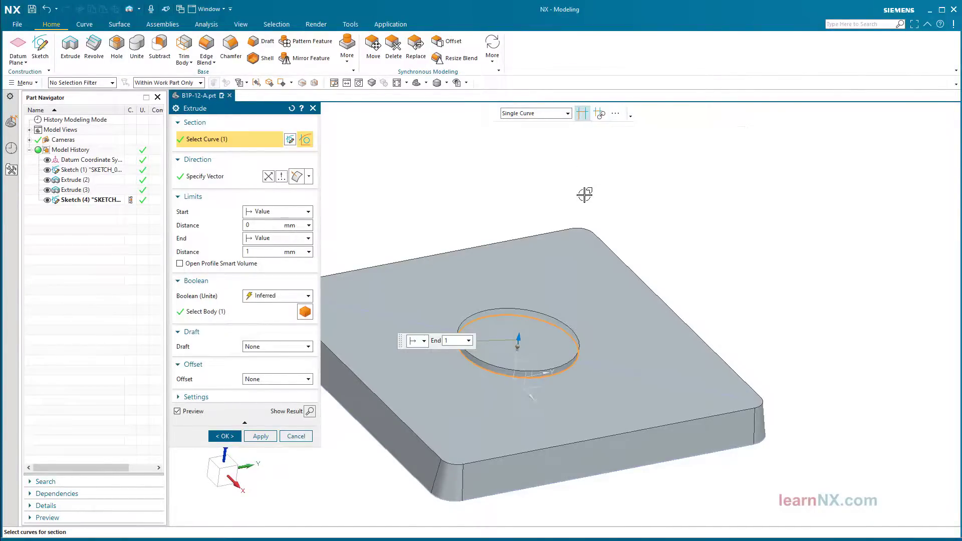
left_click(564, 258)
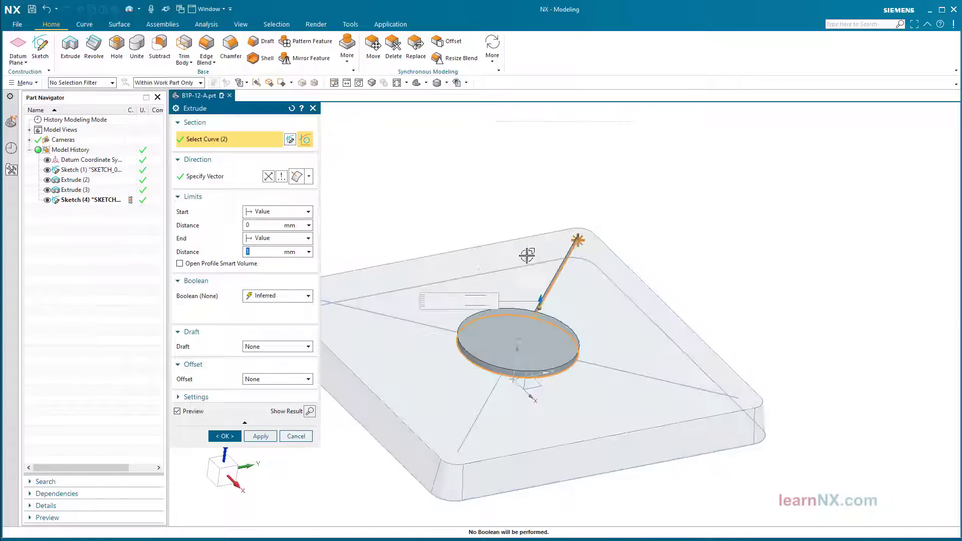
left_click(392, 318)
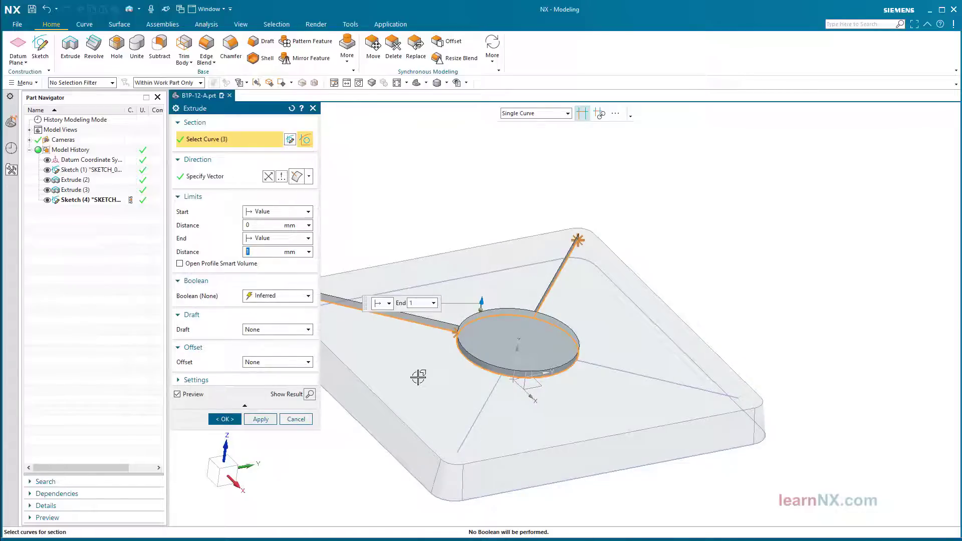
left_click(465, 436)
left_click(658, 382)
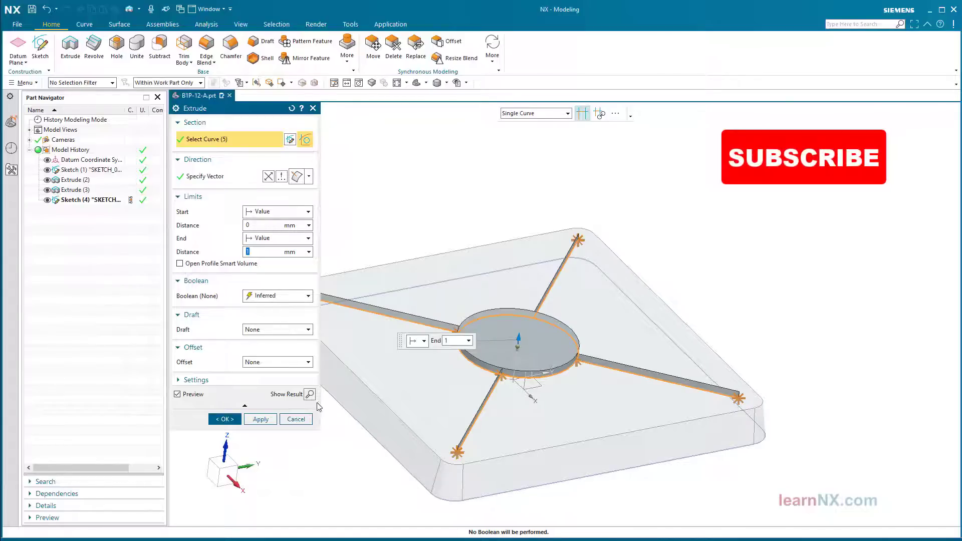
Extrude the ribs and boss 5 mm with 1 mm symmetric offset and 2° draft
left_click(287, 361)
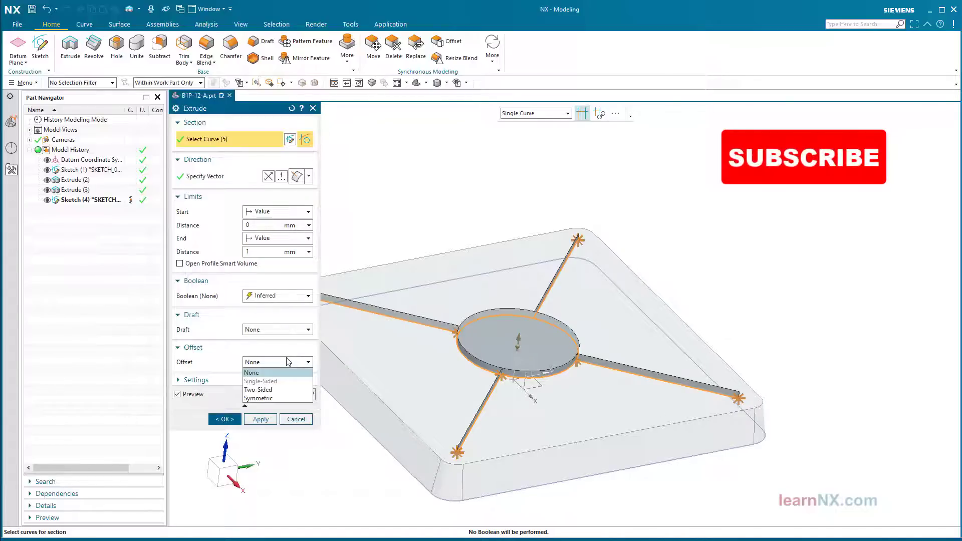
left_click(273, 399)
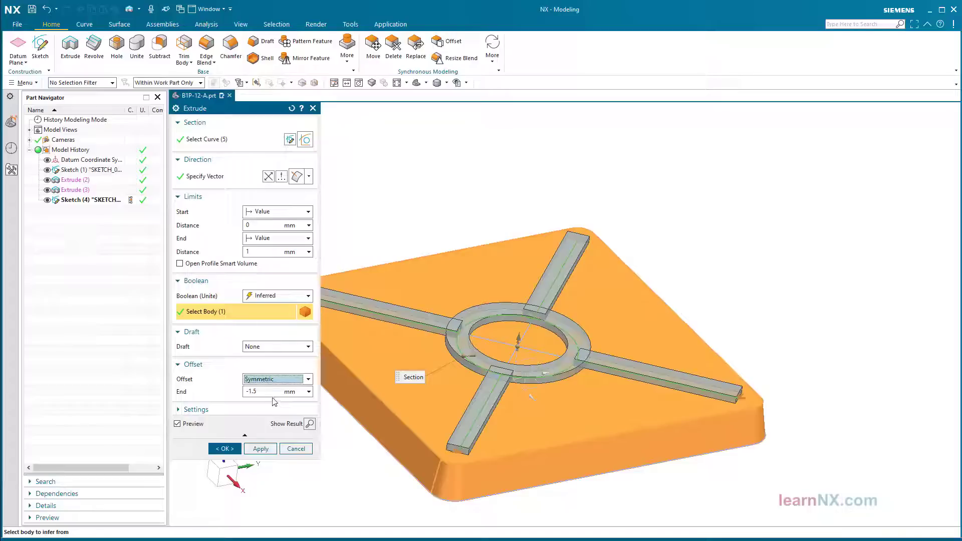
key("Tab")
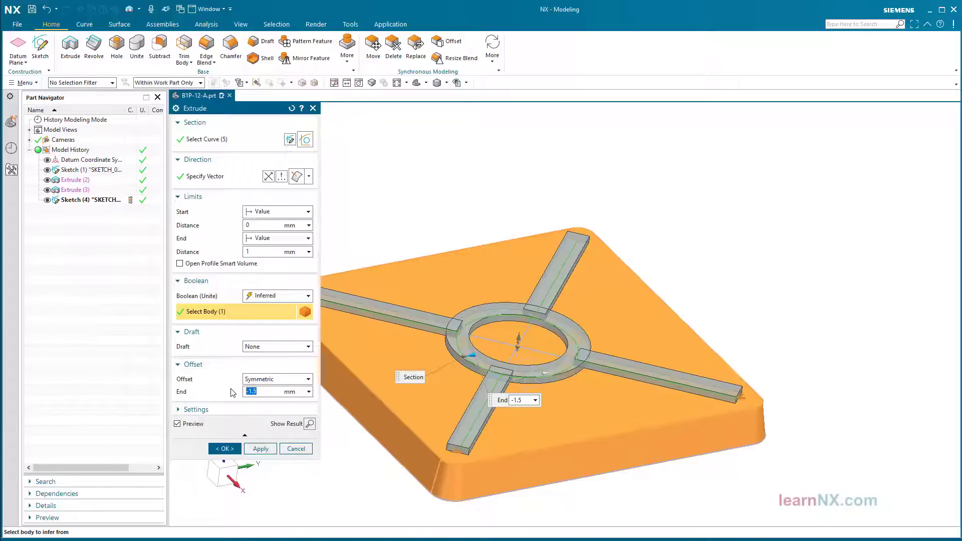
left_click(274, 352)
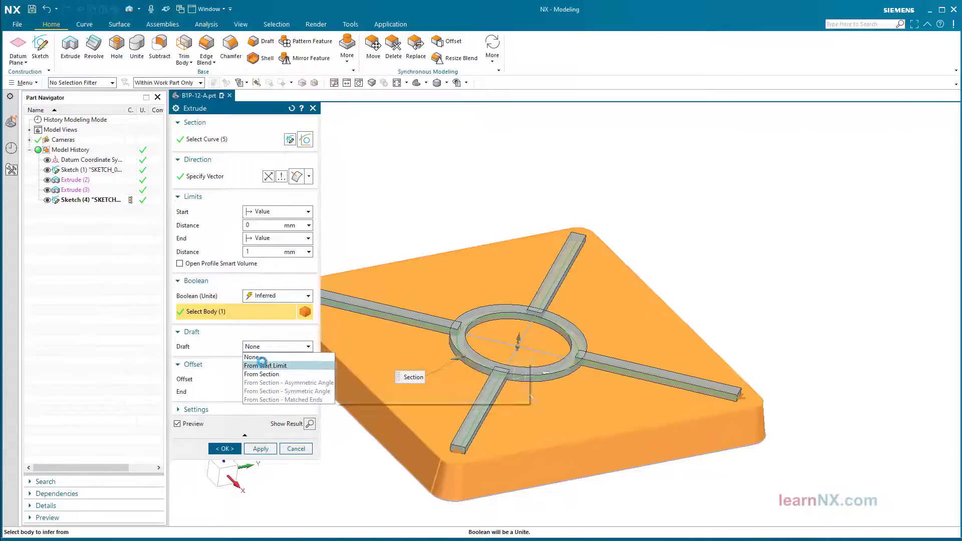
left_click(257, 364)
key("Tab")
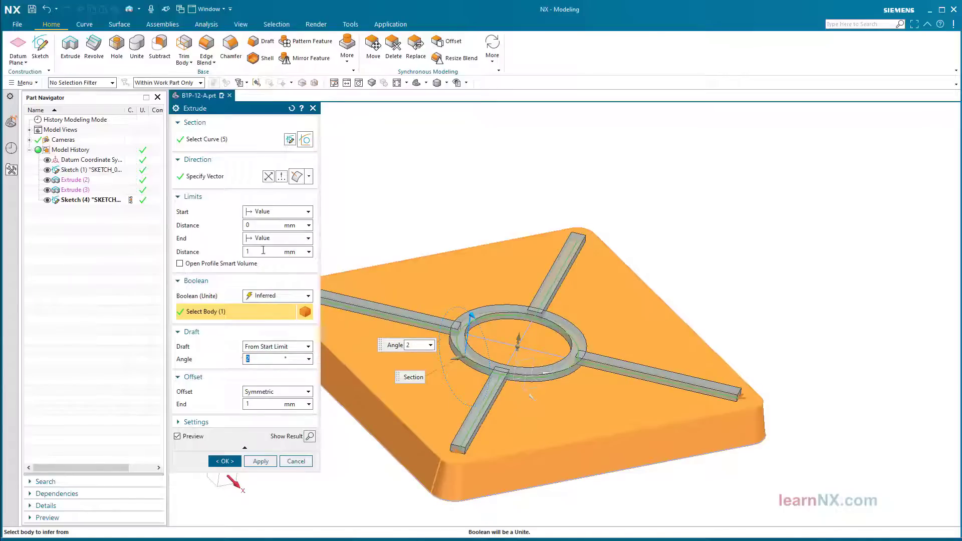
left_click(225, 251)
type("5")
key("Return")
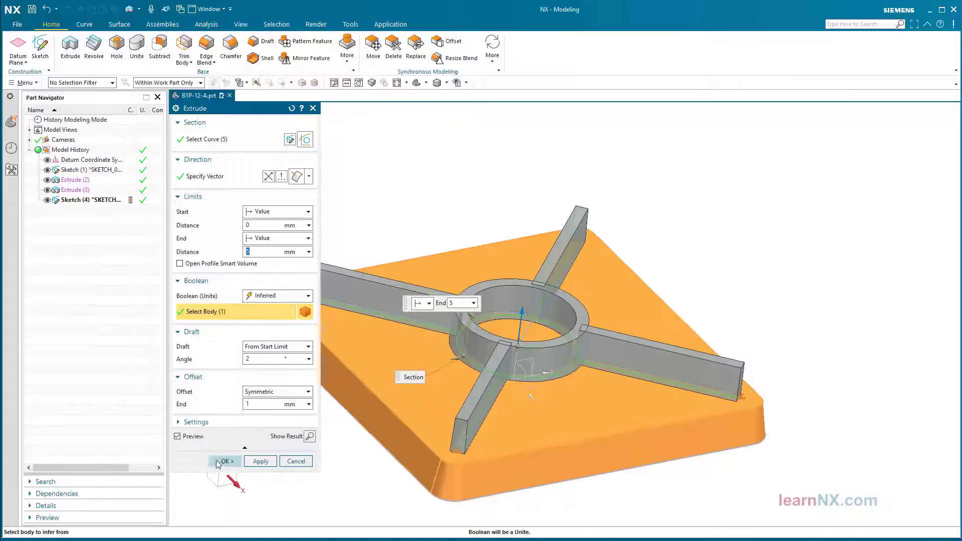
left_click(223, 461)
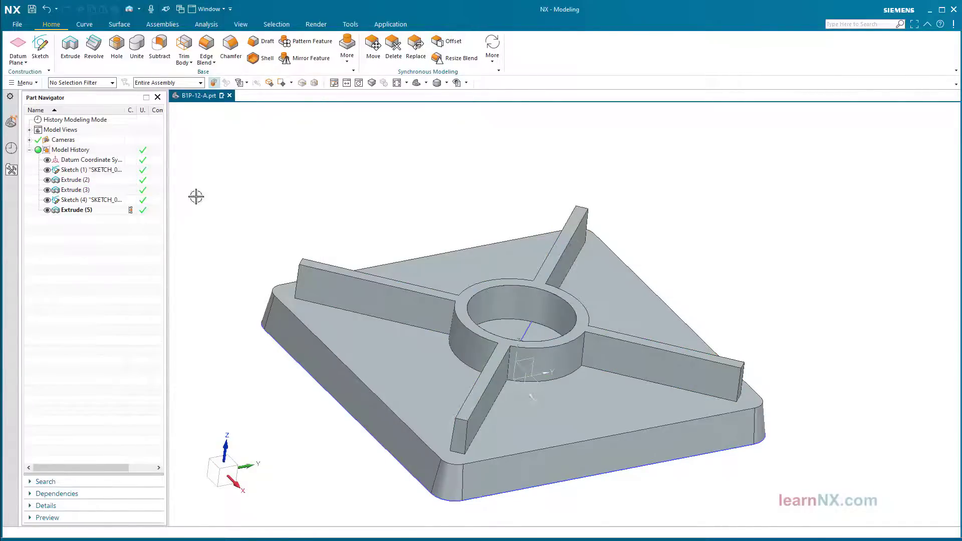
Cut a simple Ø9 through hole at the boss centre with 0.5 mm chamfers at both ends
left_click(113, 43)
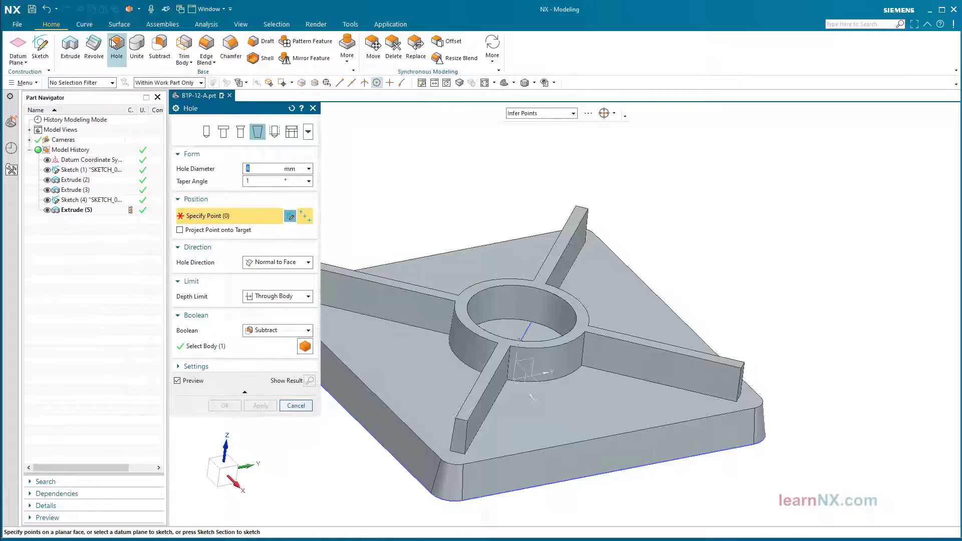
left_click(206, 132)
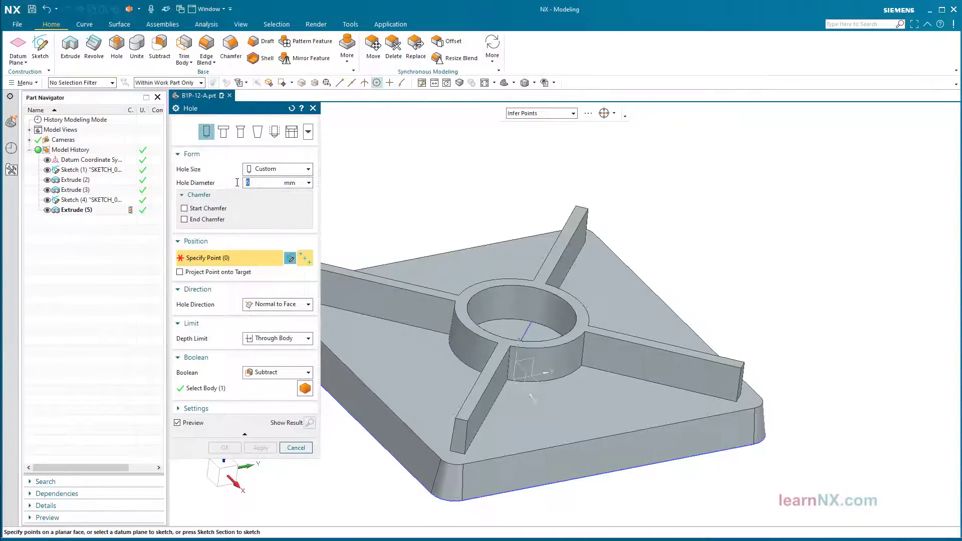
left_click(184, 208)
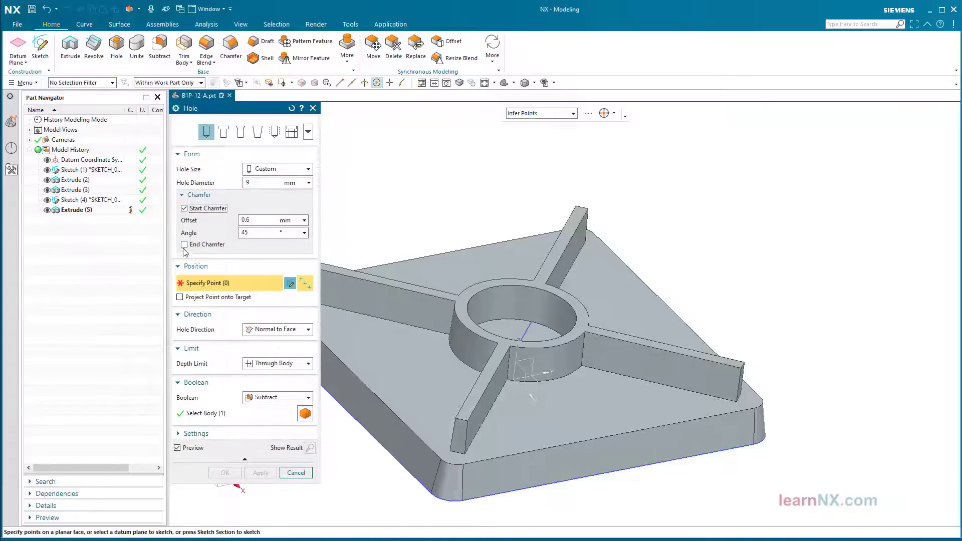
left_click(184, 245)
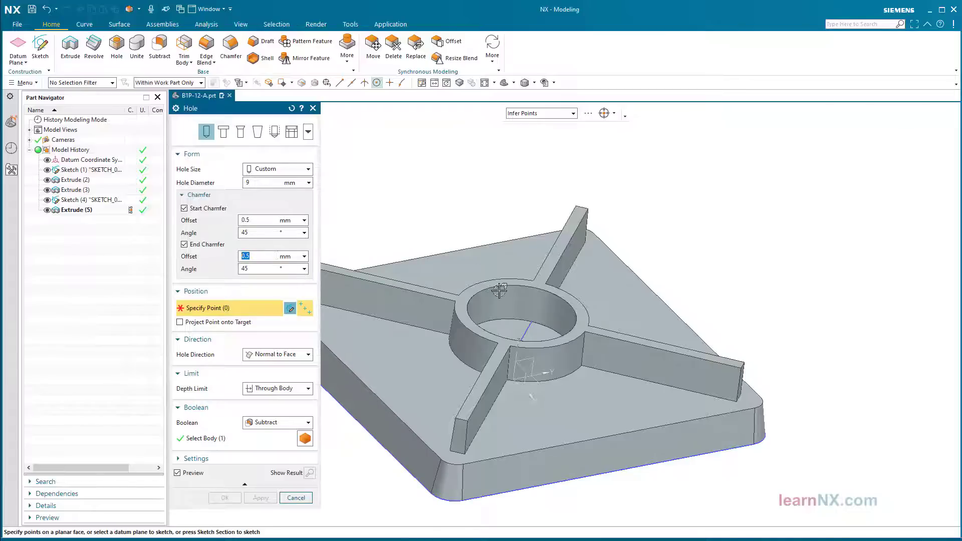
left_click(499, 319)
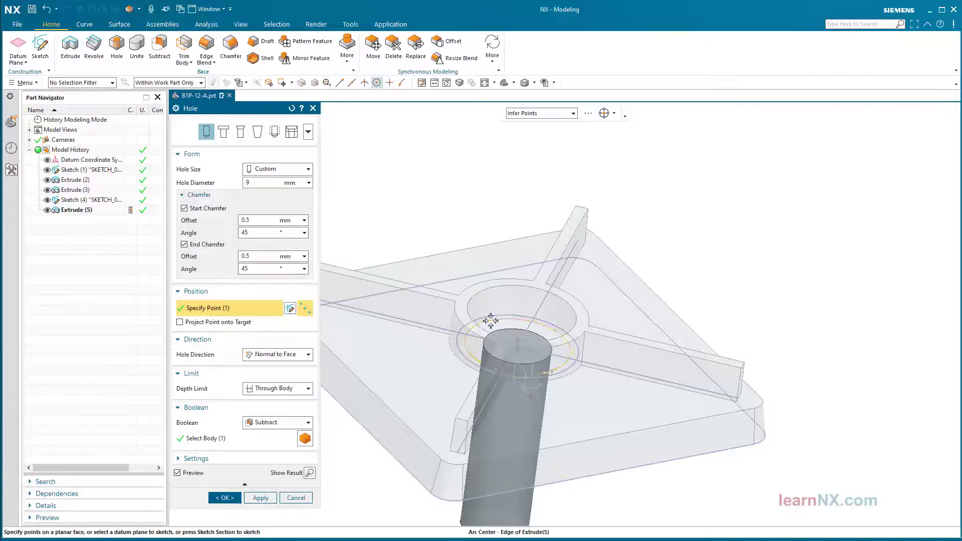
left_click(222, 498)
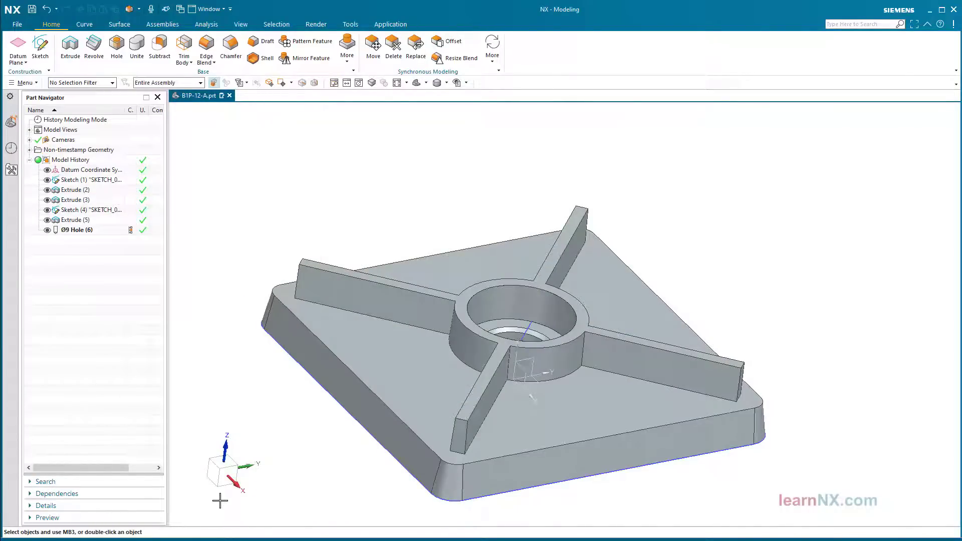
Chamfer the four rib end edges by 4 mm using the Single Curve filter
left_click(231, 49)
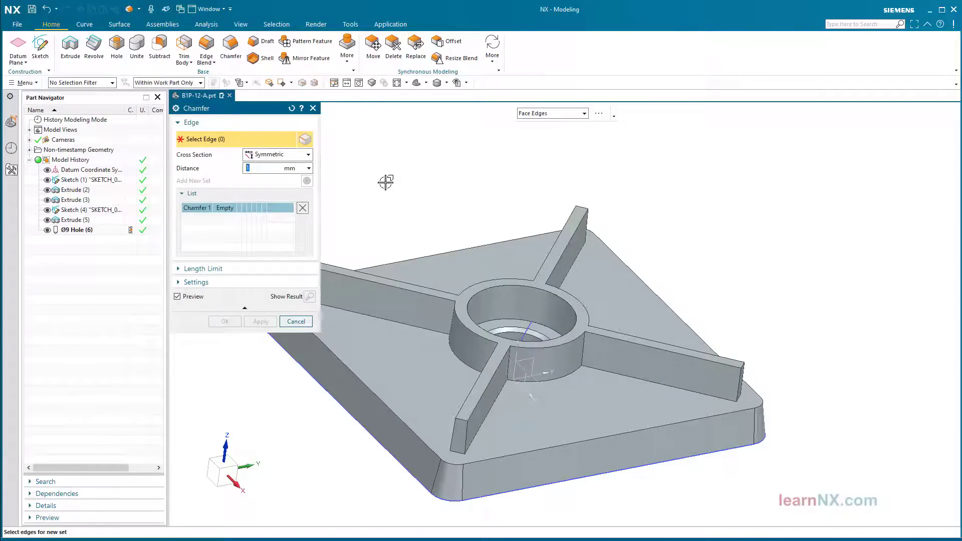
type("4")
left_click(561, 114)
scroll(624, 188, "up", 3)
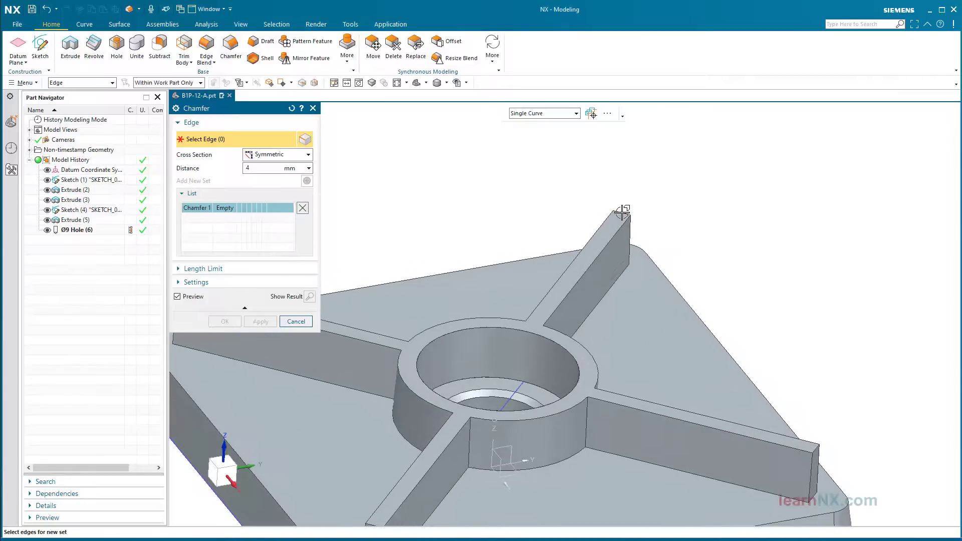
left_click(648, 223)
scroll(805, 387, "down", 3)
middle_click_drag(805, 386, 626, 368)
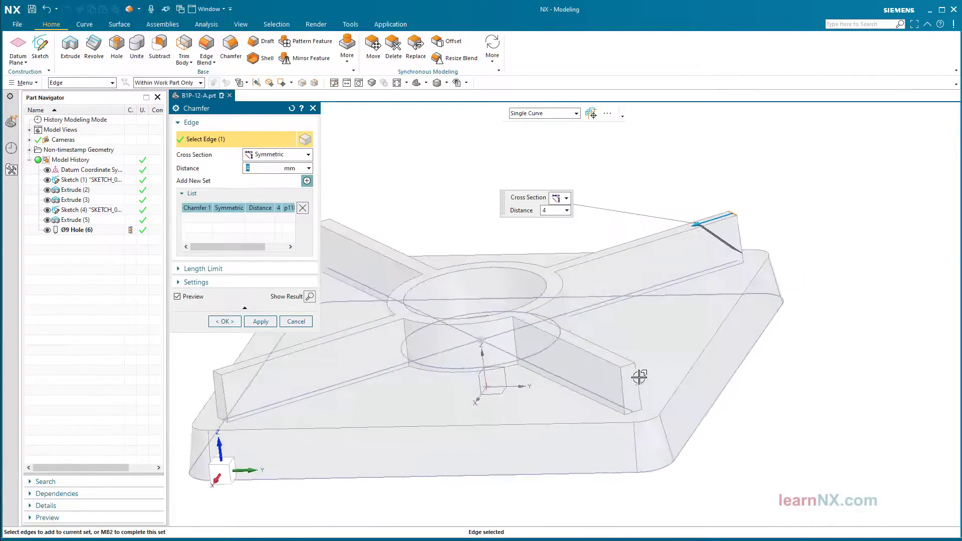
left_click(625, 369)
scroll(446, 393, "up", 3)
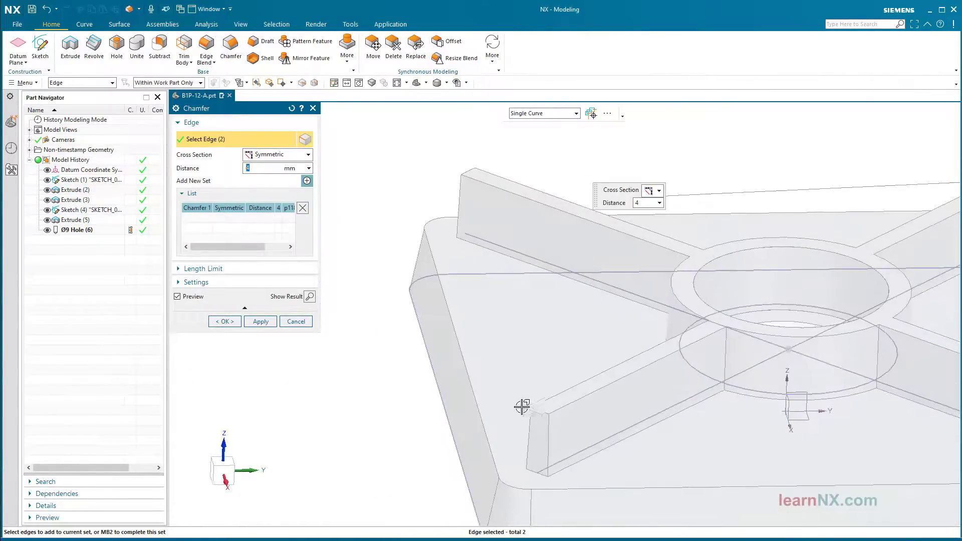
left_click(538, 410)
scroll(515, 262, "up", 2)
scroll(491, 219, "up", 2)
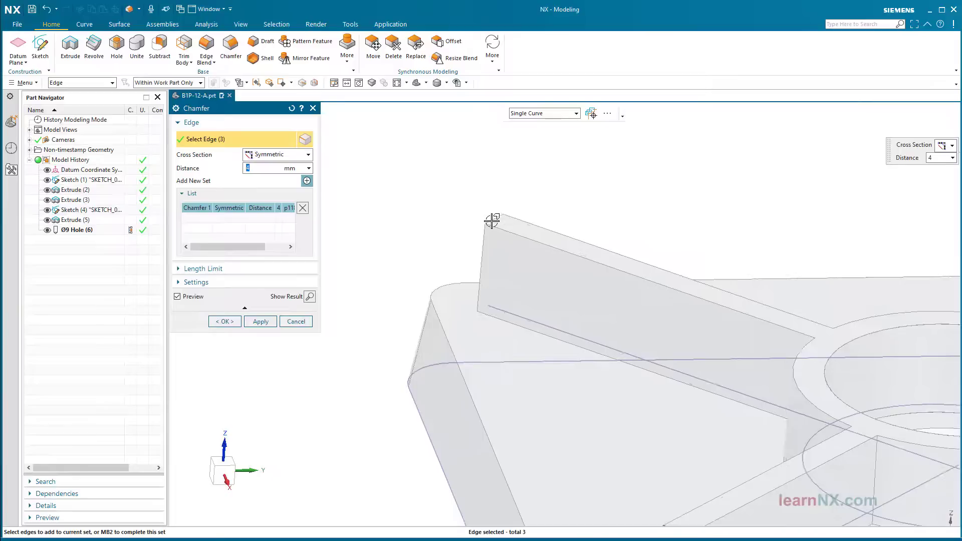
left_click(491, 220)
left_click(222, 321)
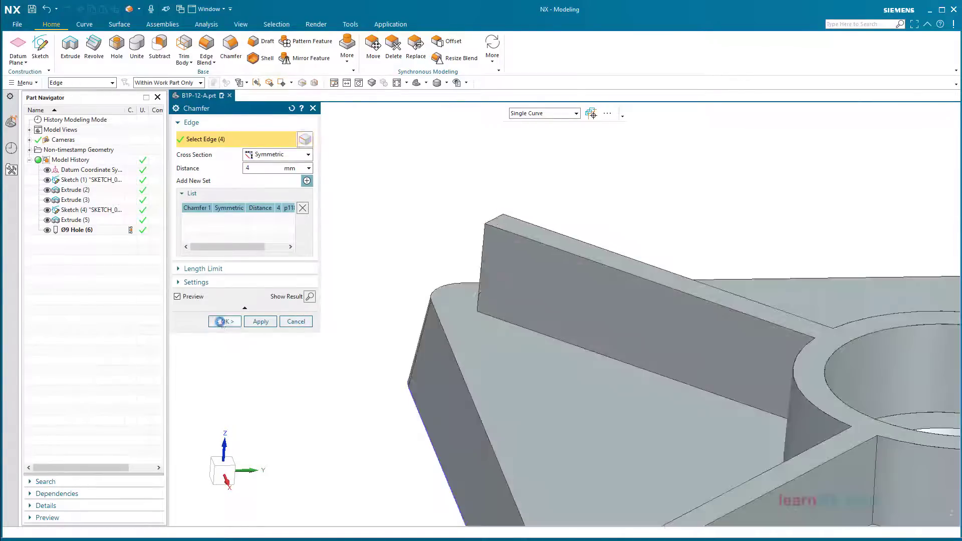
key("Home")
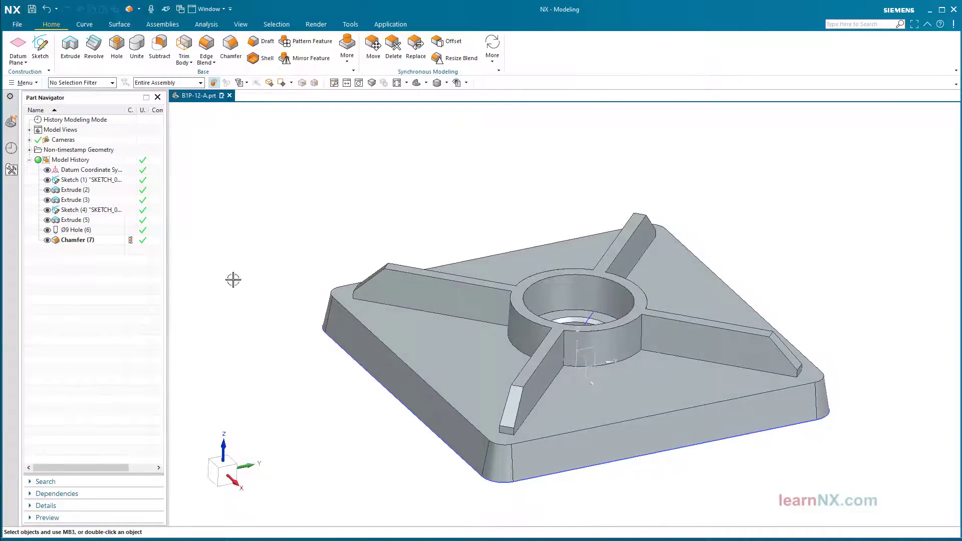
Select the boss edges, two rib face edges and top face edges for a 0.5 mm blend
left_click(207, 47)
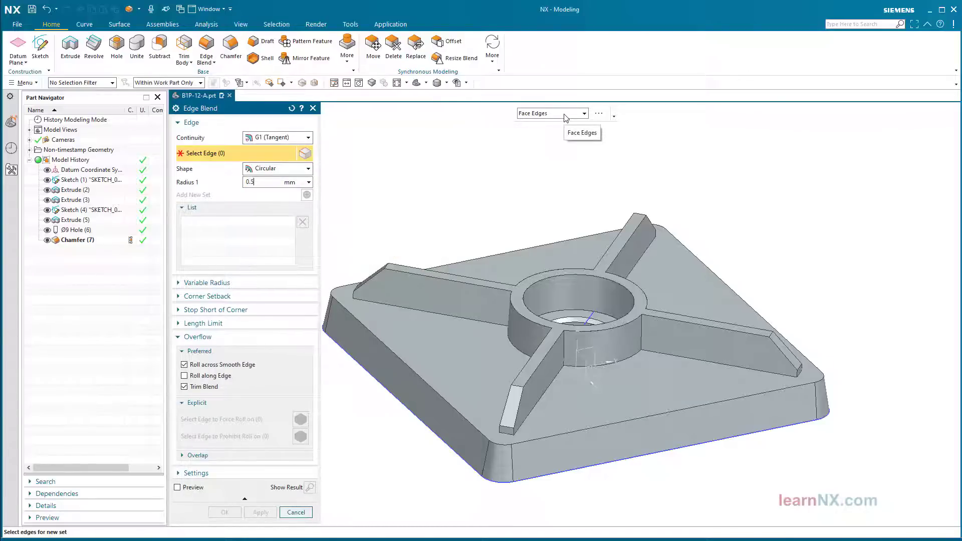
left_click(527, 327)
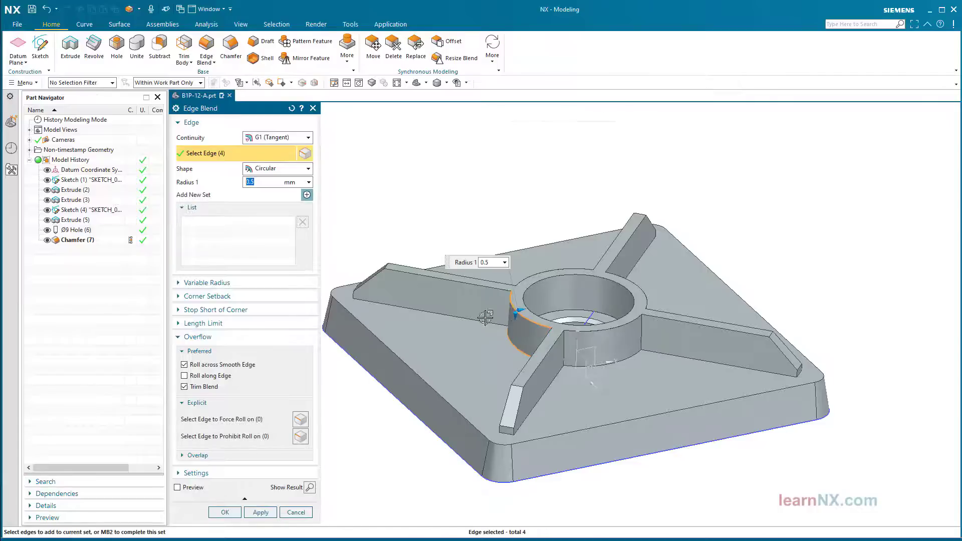
left_click(461, 300)
middle_click_drag(462, 301, 444, 401)
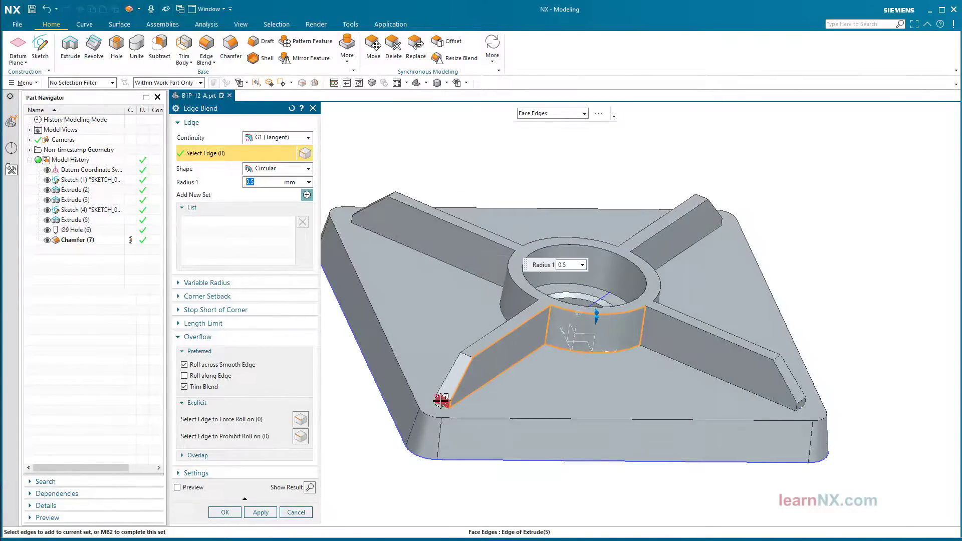
left_click(444, 384)
left_click(488, 340)
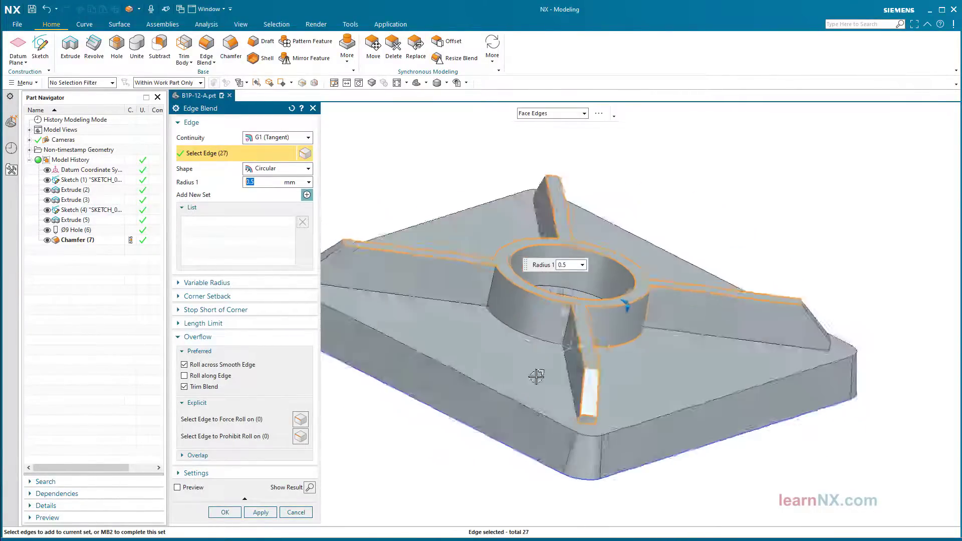
Add the remaining rib side, rib end and base top face edges, then apply the blend
mouse_move(488, 340)
middle_mouse_down()
mouse_move(625, 344)
mouse_move(488, 333)
mouse_move(429, 379)
mouse_move(523, 397)
middle_mouse_up()
left_click(541, 338)
left_click(491, 348)
left_click(448, 316)
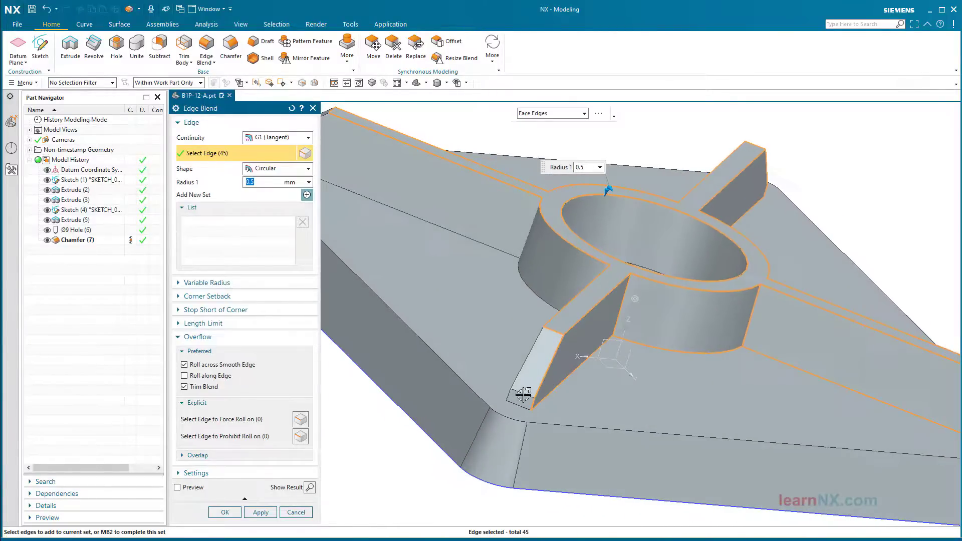
left_click(537, 363)
scroll(541, 358, "up", 3)
scroll(541, 358, "down", 3)
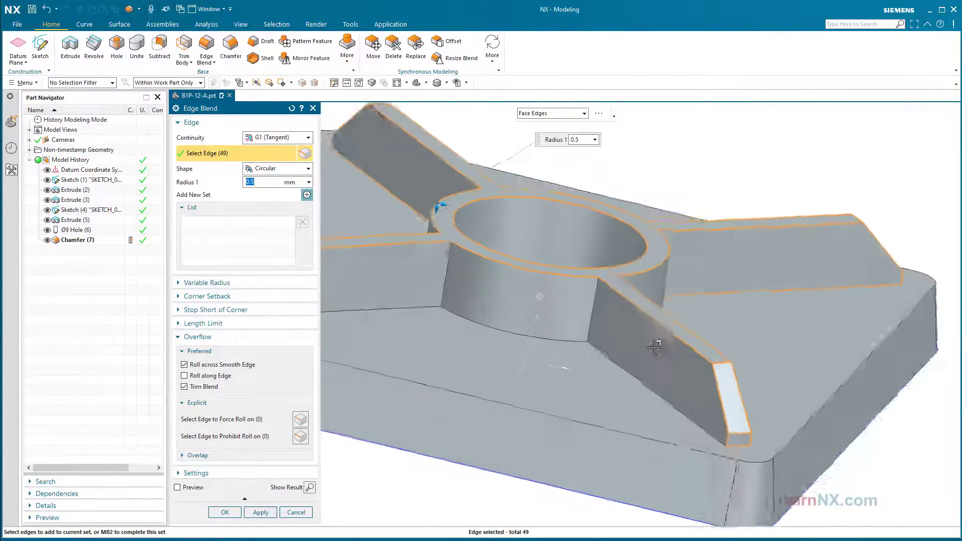
left_click(655, 343)
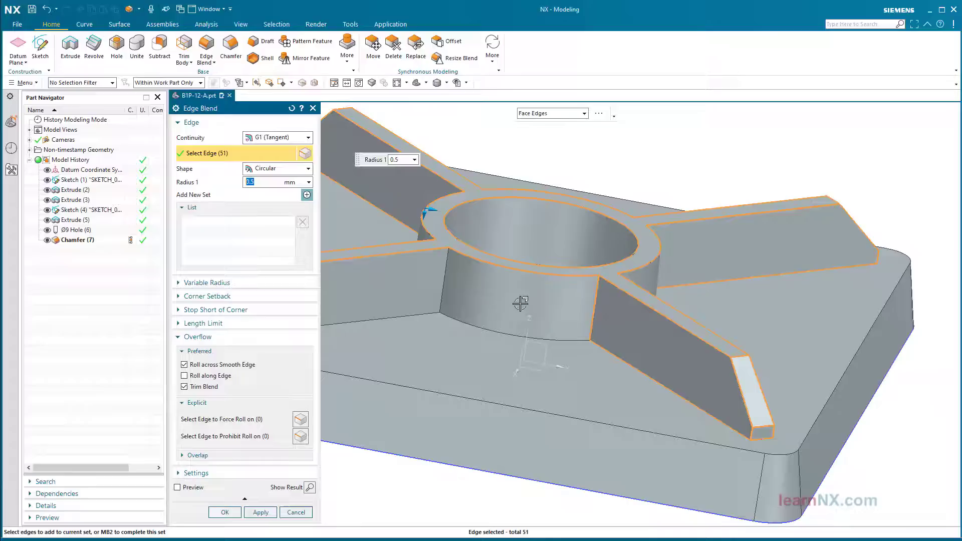
left_click(376, 286)
scroll(376, 285, "down", 2)
scroll(488, 318, "down", 1)
scroll(482, 323, "down", 1)
left_click(482, 324)
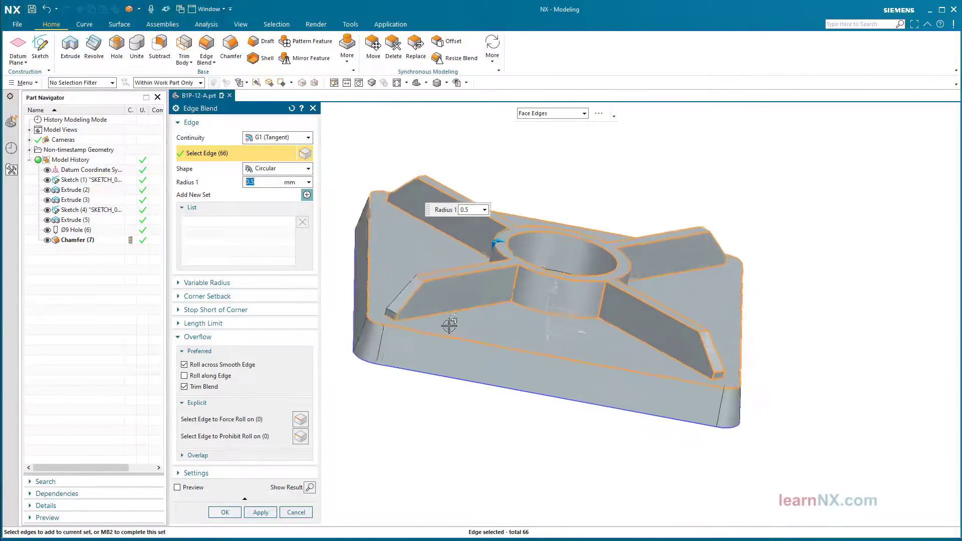
scroll(488, 330, "up", 2)
scroll(511, 344, "up", 2)
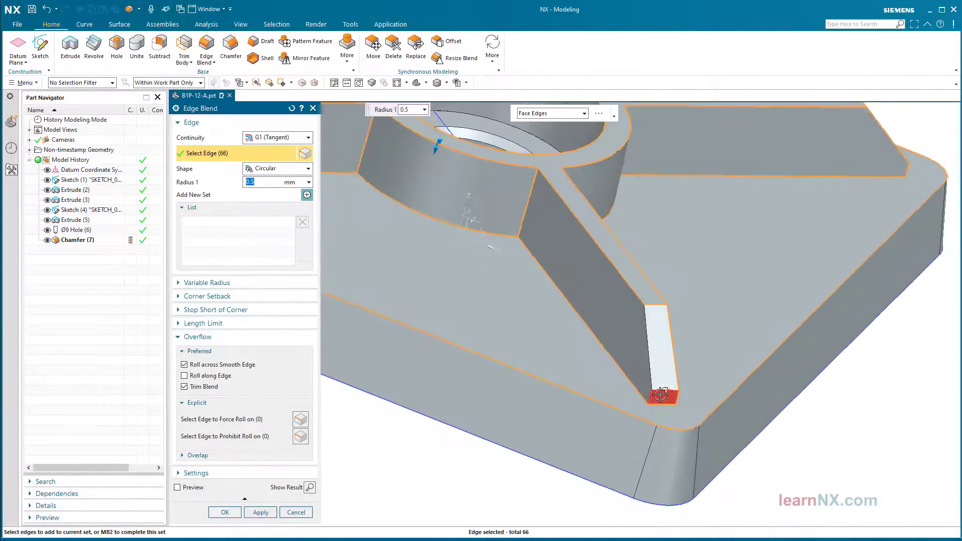
left_click(666, 395)
scroll(511, 344, "down", 2)
scroll(509, 342, "down", 2)
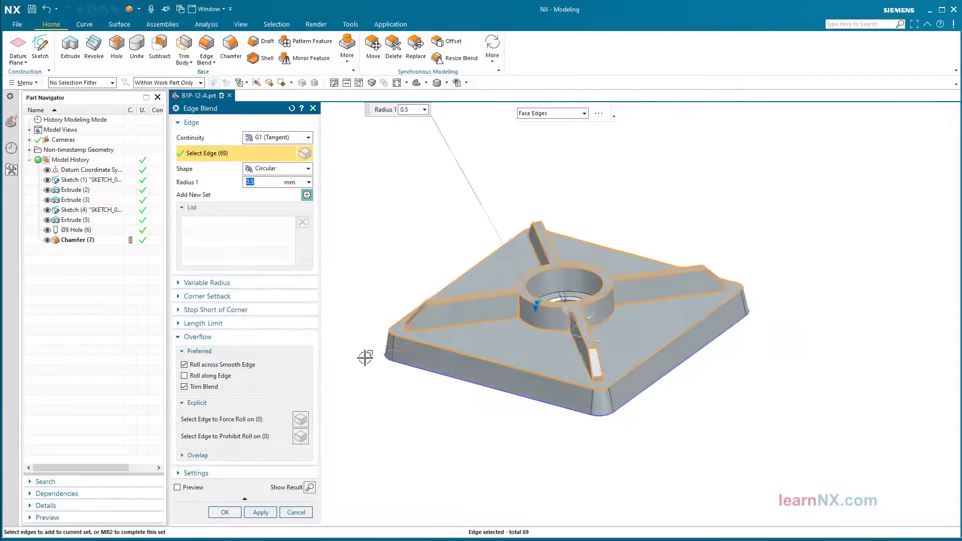
scroll(365, 355, "down", 1)
left_click(223, 510)
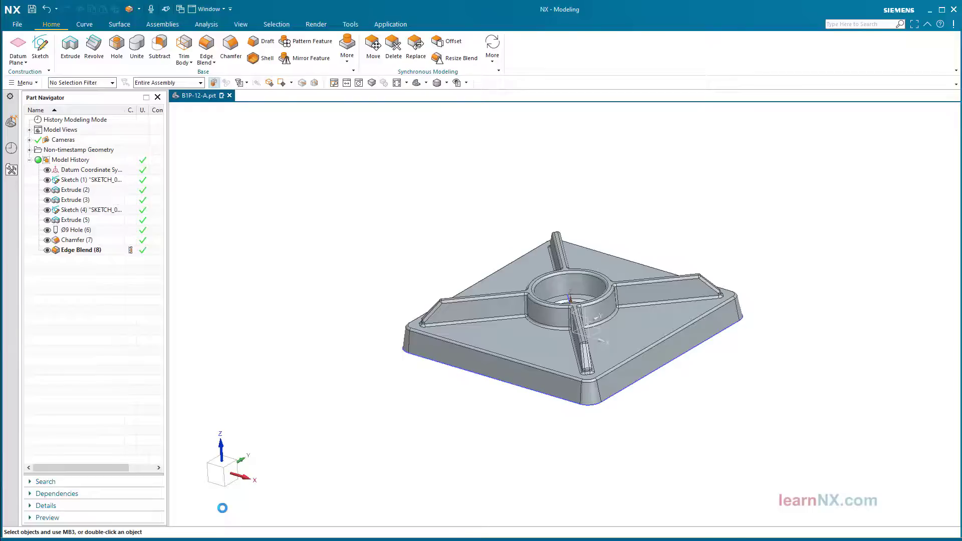
Fit the view, switch to a standard orientation, and save the base plate part
key("Home")
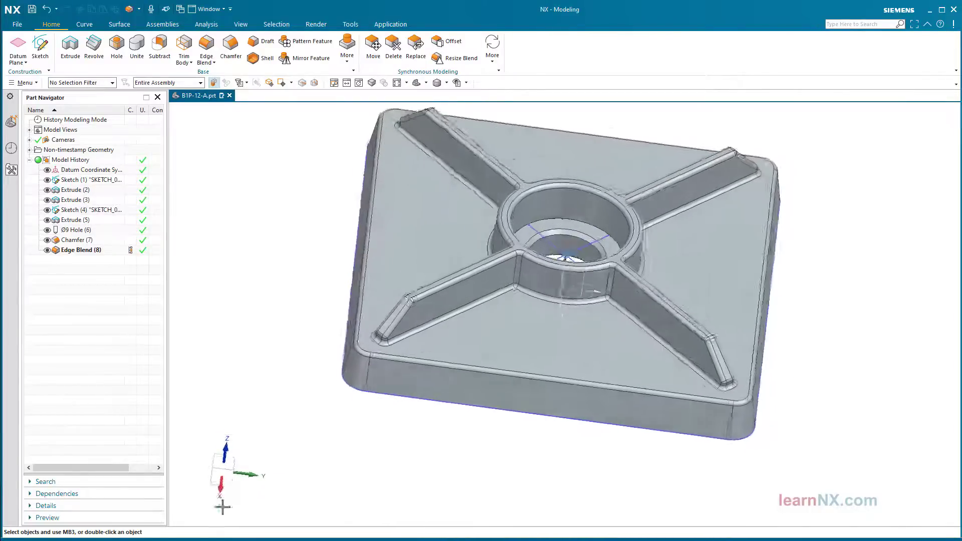
left_click(417, 84)
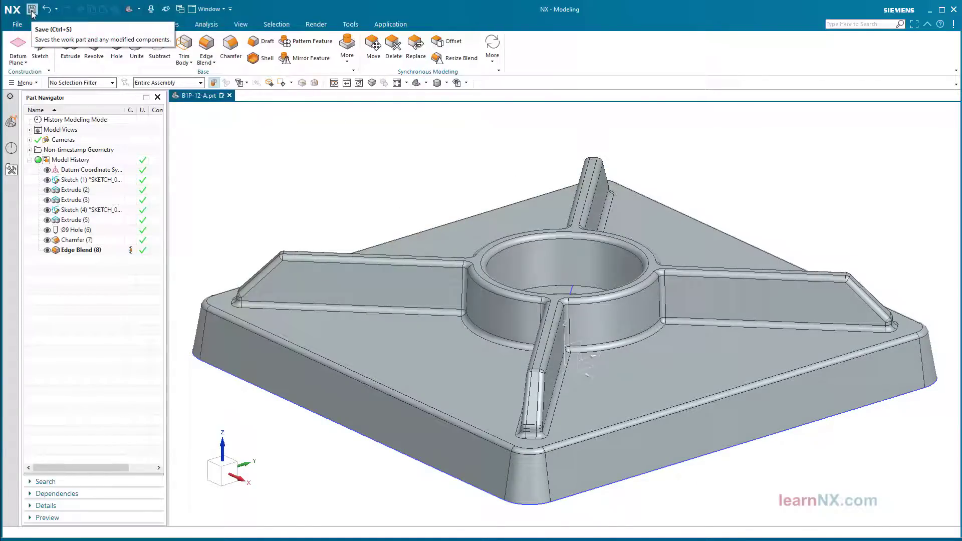
left_click(33, 13)
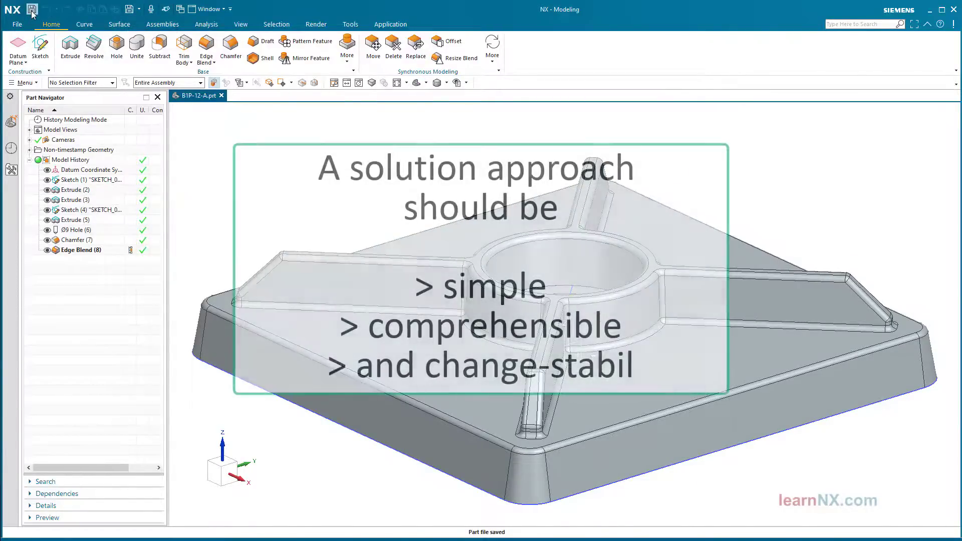